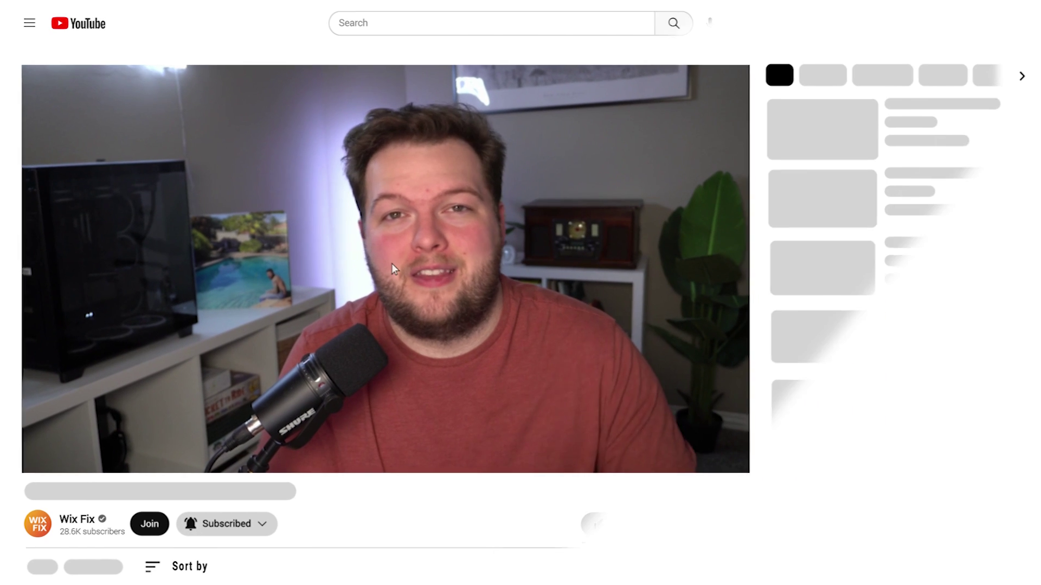
Step: Join the YouTube channel membership from the button under the video
click(148, 528)
click(512, 322)
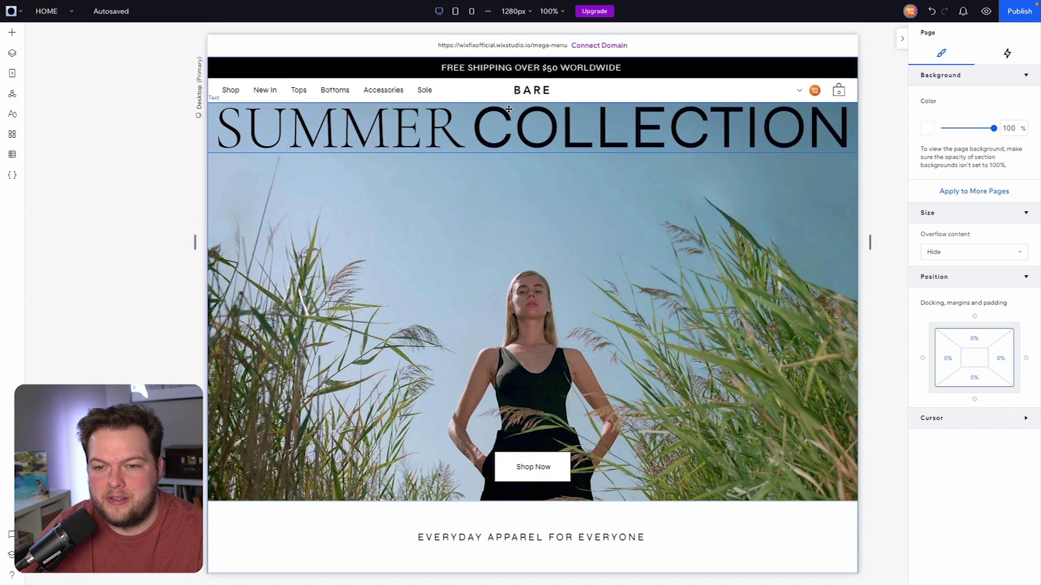
Step: Remove the plain Accessories item from the horizontal menu's item list
click(373, 90)
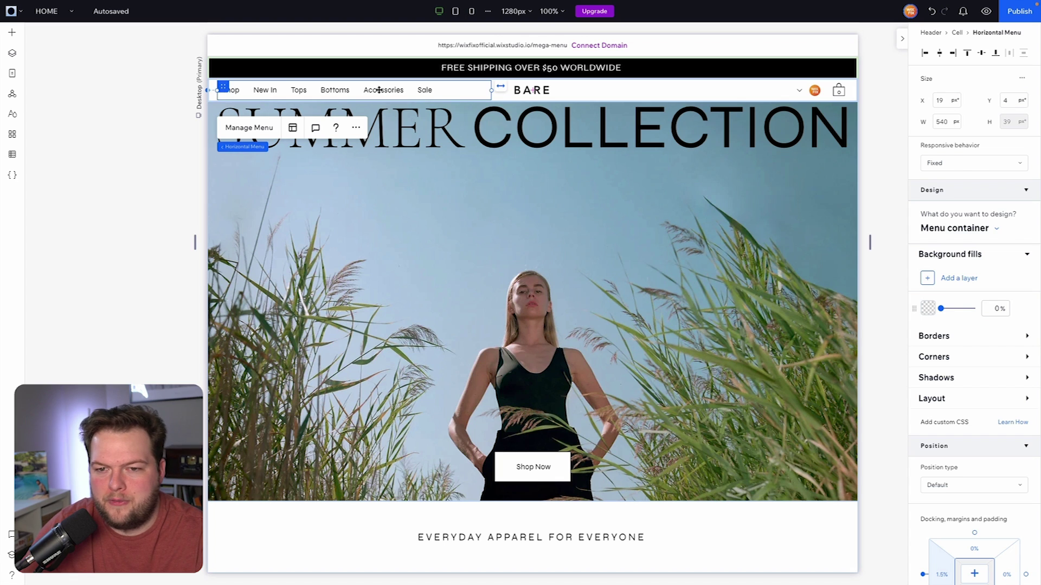
click(251, 129)
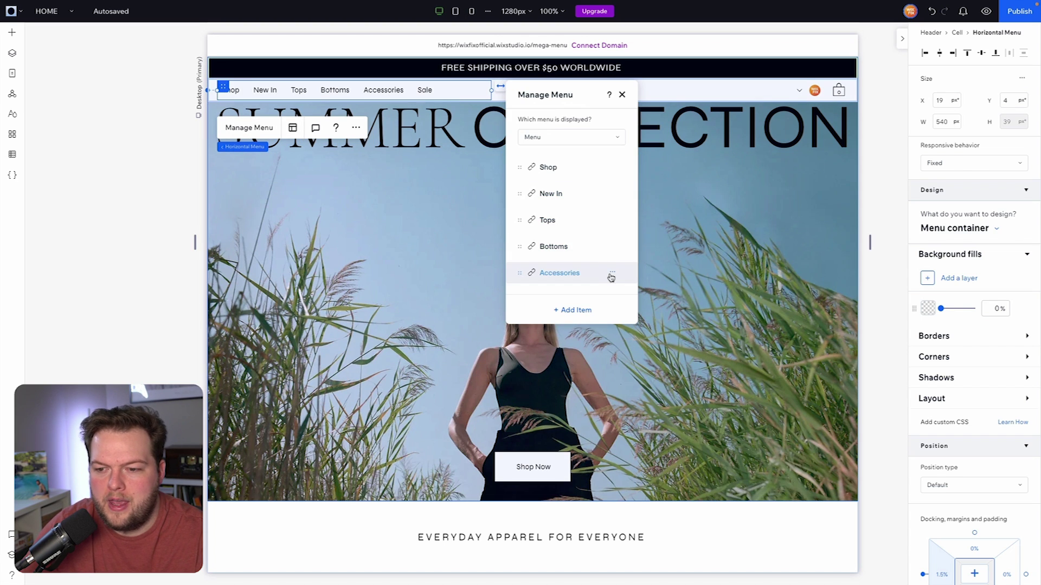
click(613, 274)
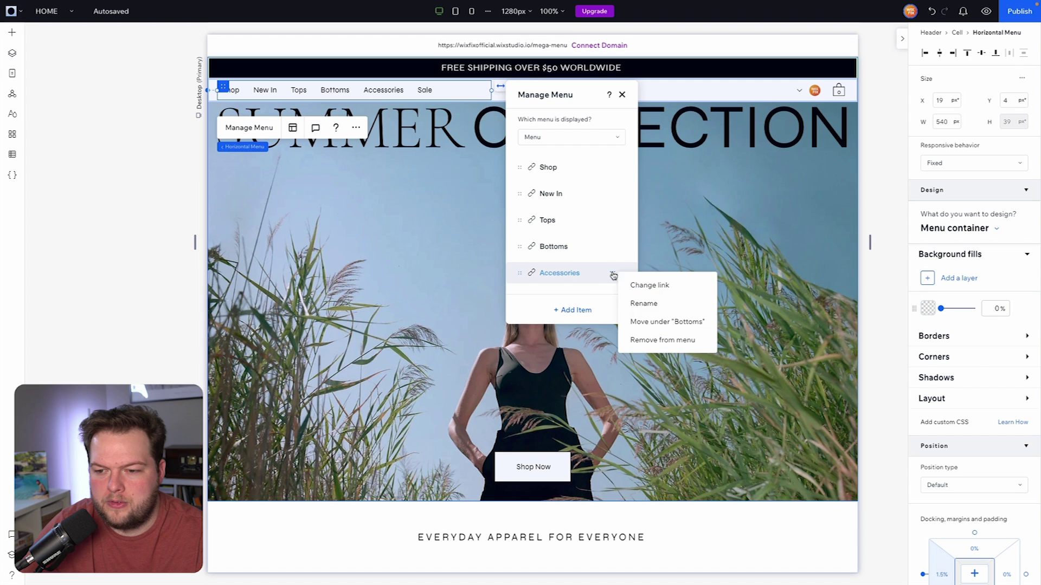
click(645, 341)
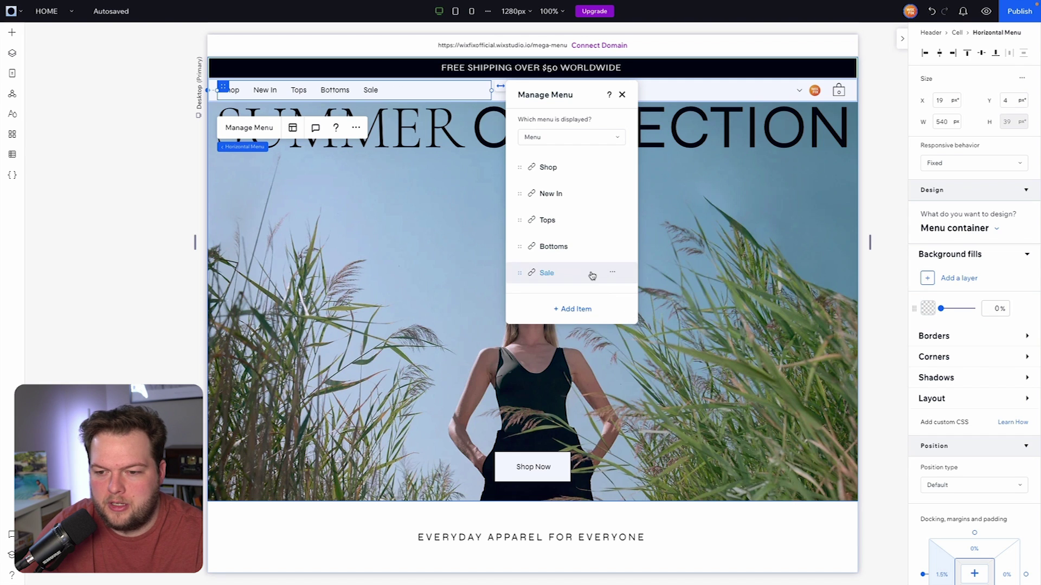
Step: Add a mega menu item named Accessories and expand it to its container
click(560, 310)
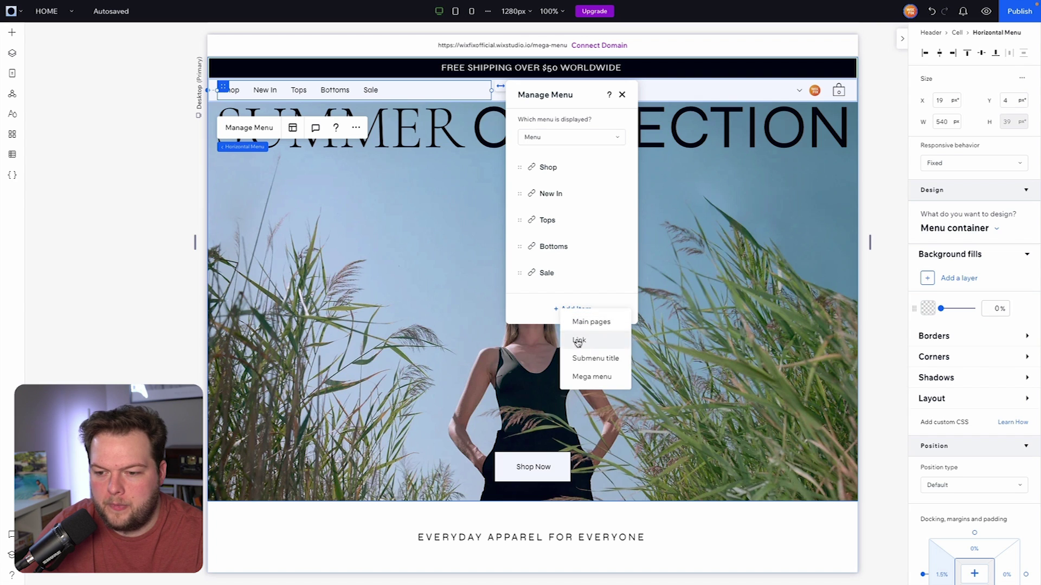
click(596, 377)
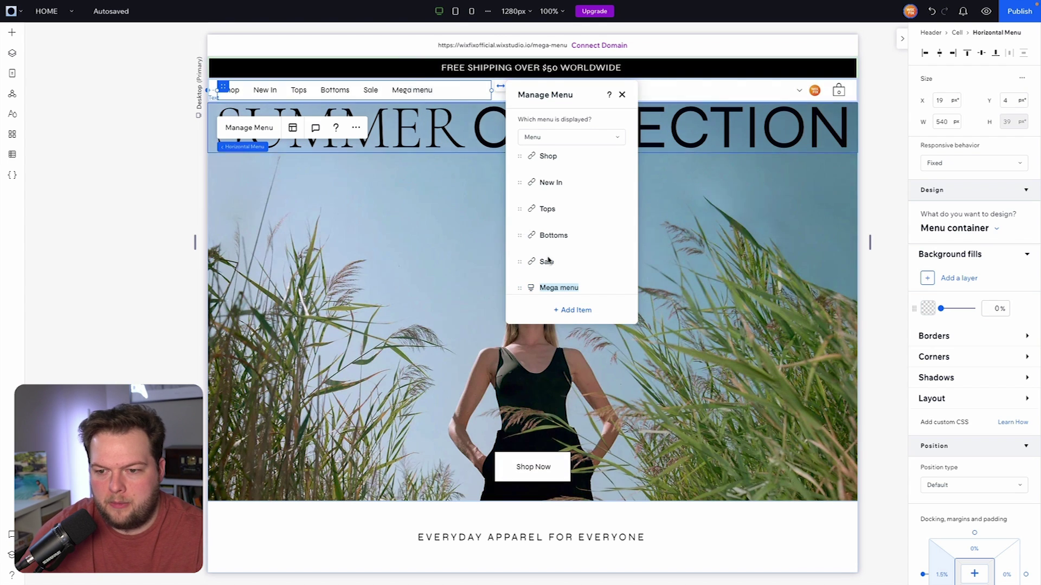
click(559, 287)
key(ctrl+a)
text(Ac)
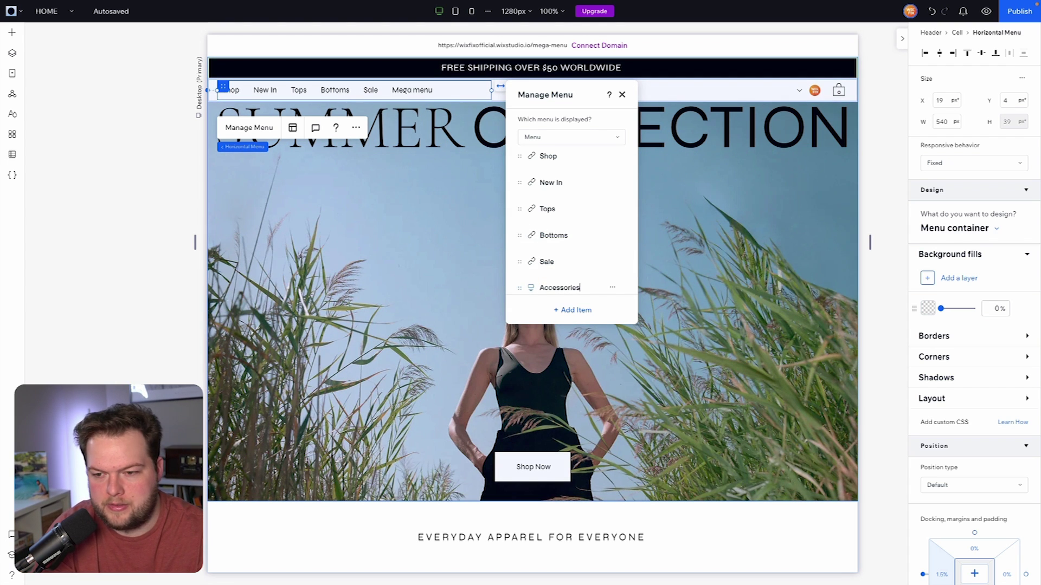
key(Return)
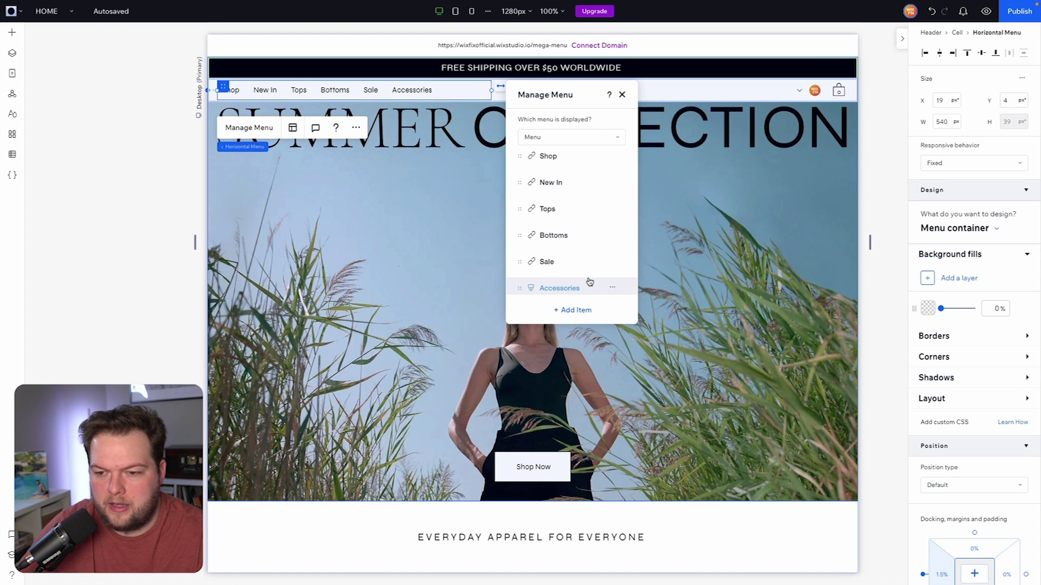
click(559, 288)
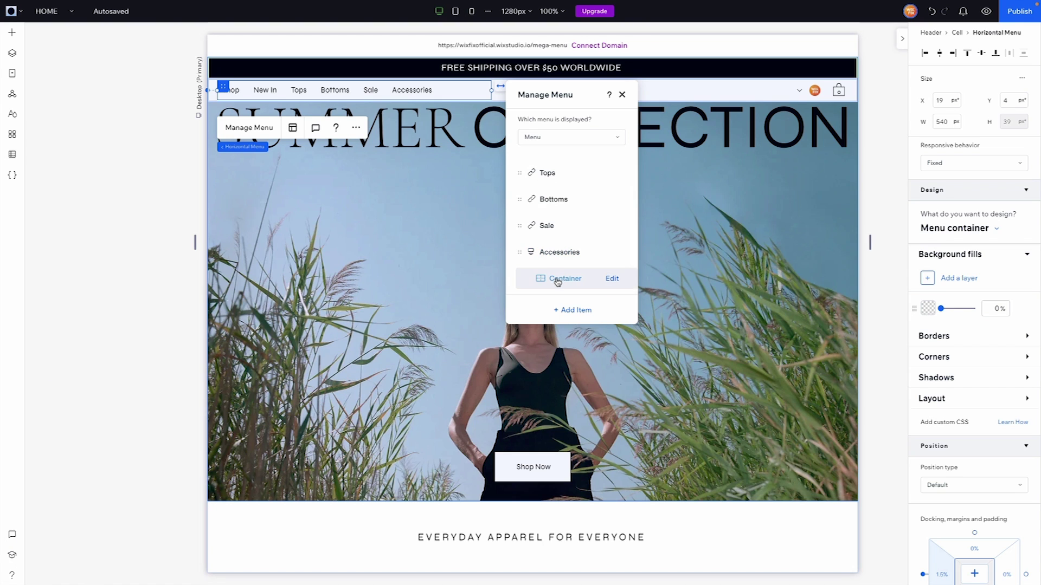
click(612, 279)
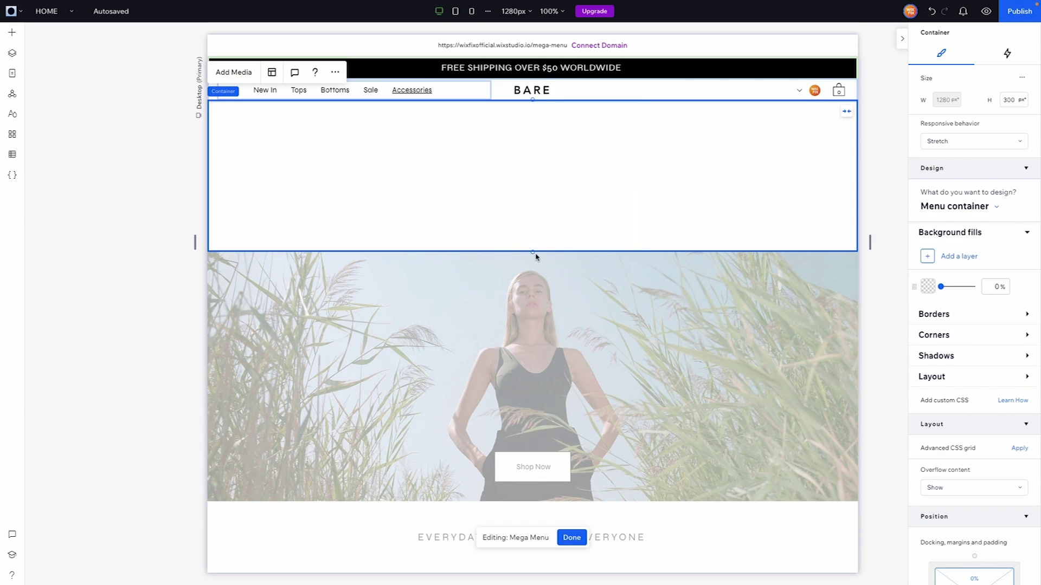
Step: Drag the mega menu container's bottom edge to make it taller
drag(533, 254, 551, 364)
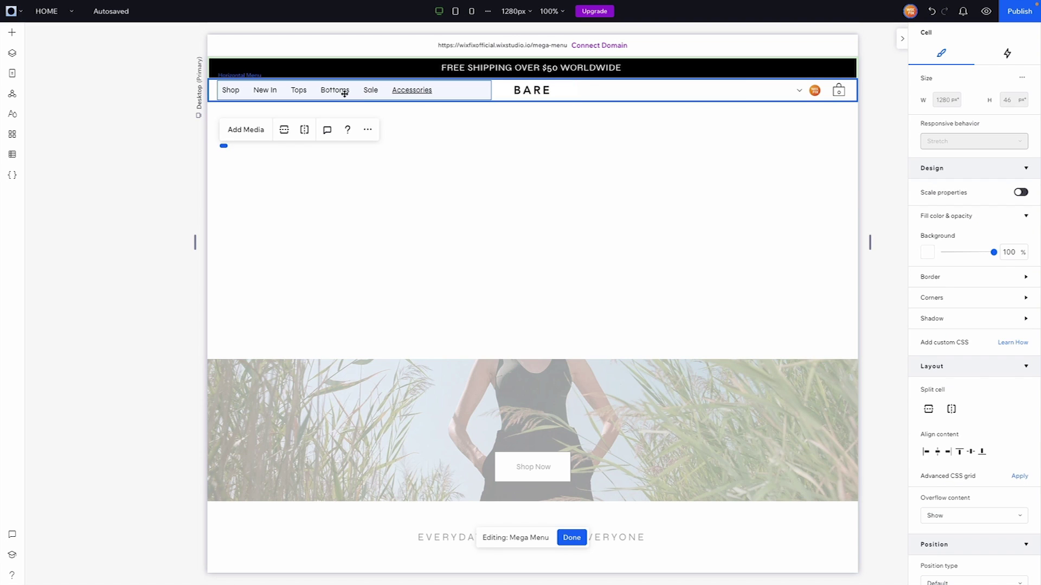
click(344, 93)
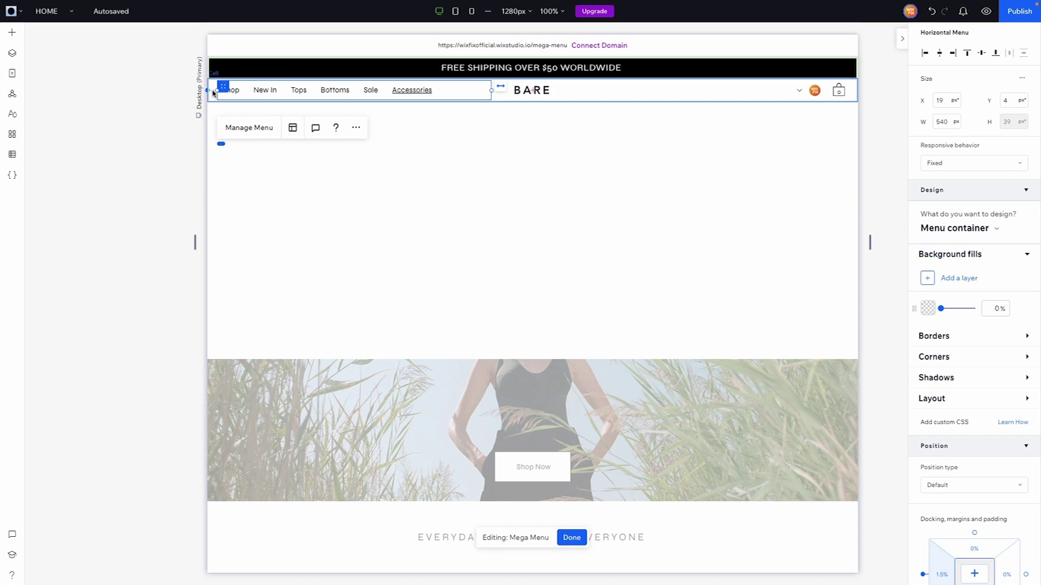
scroll(913, 342, down, 3)
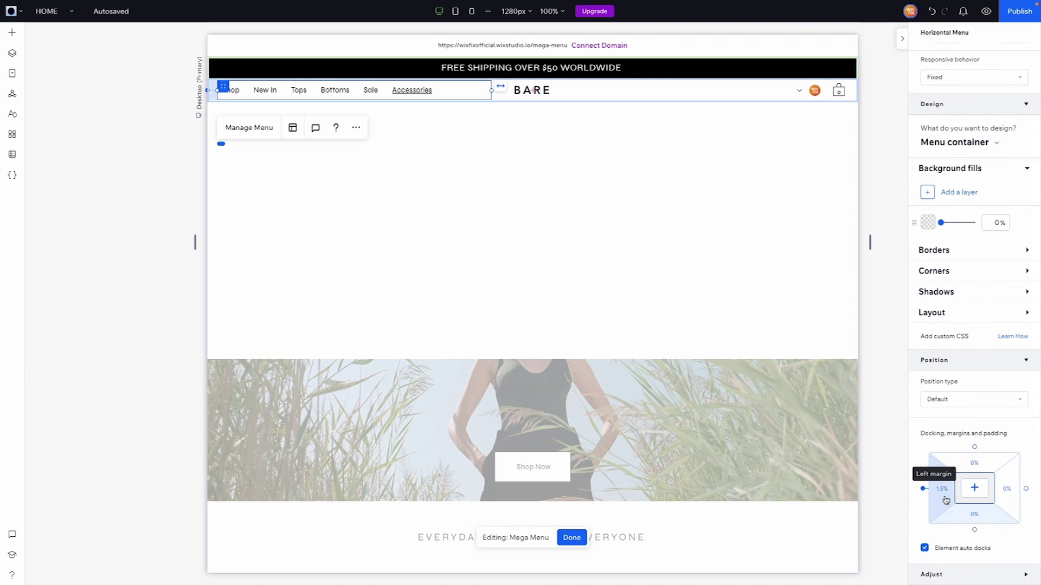
Step: Give the container 1.5% margins on all sides, 3% bottom, and enable CSS grid
click(618, 222)
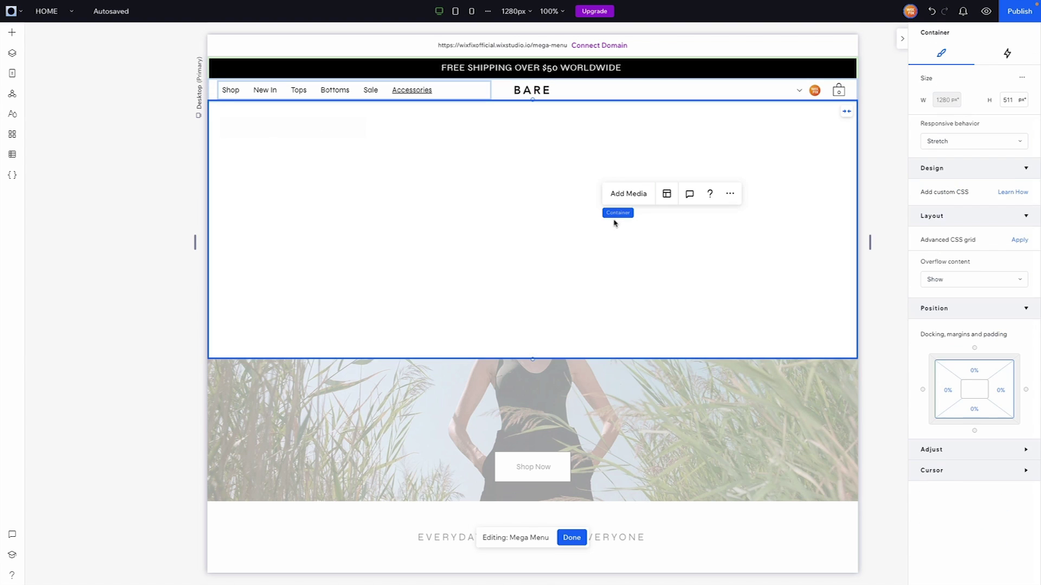
scroll(1007, 366, down, 2)
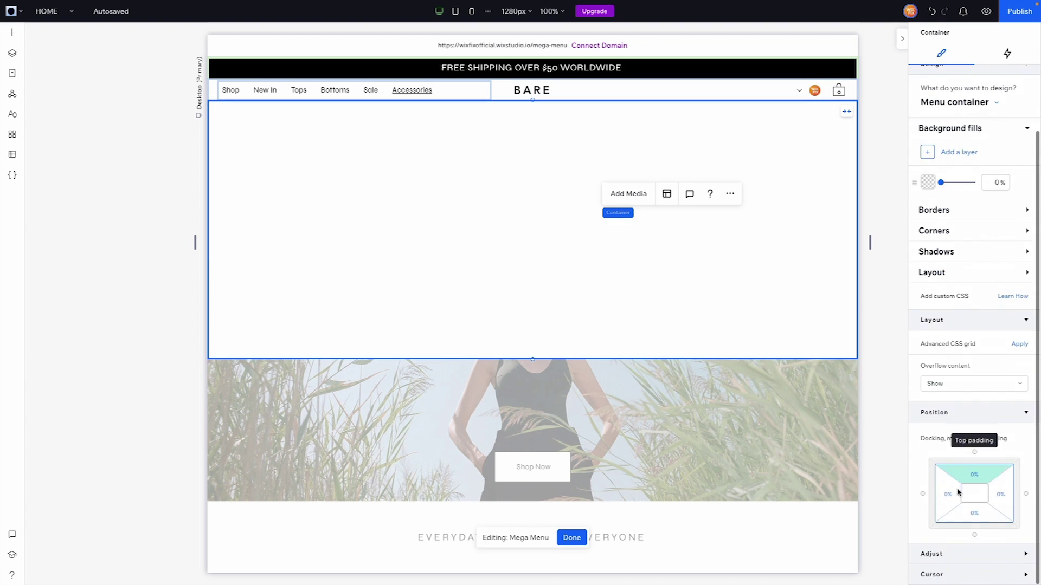
click(953, 500)
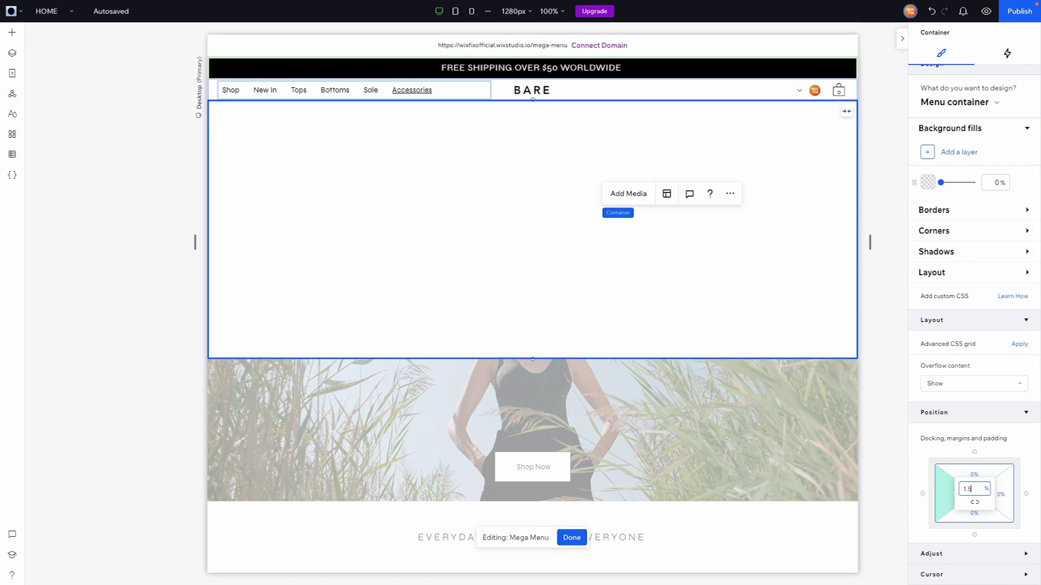
key(Return)
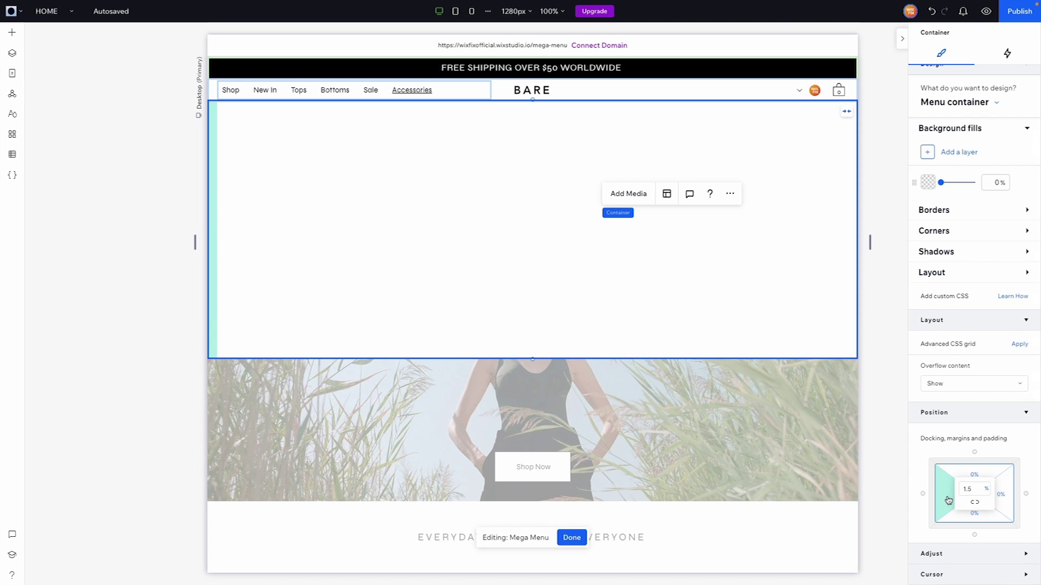
click(975, 502)
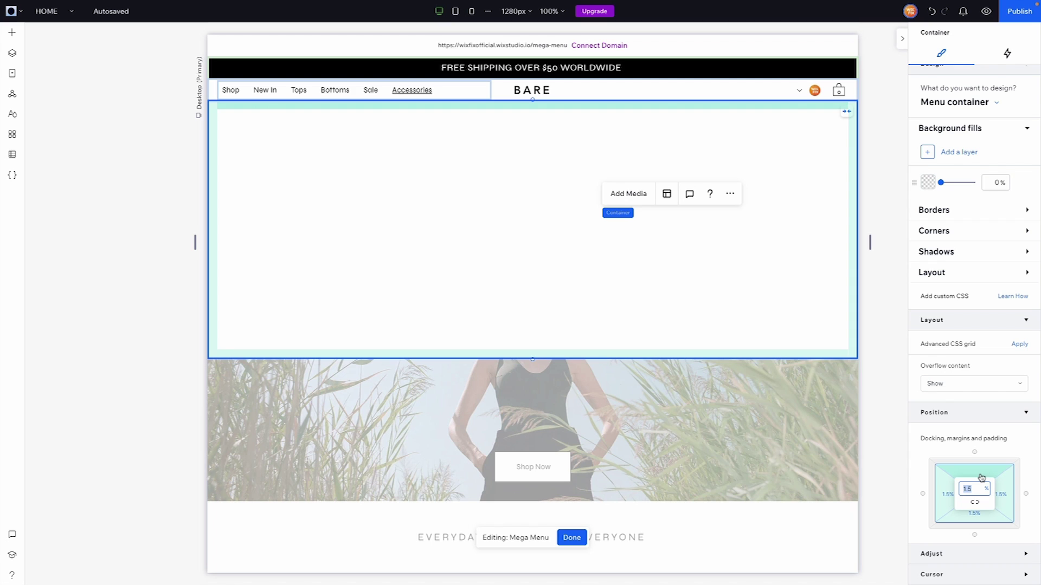
click(982, 513)
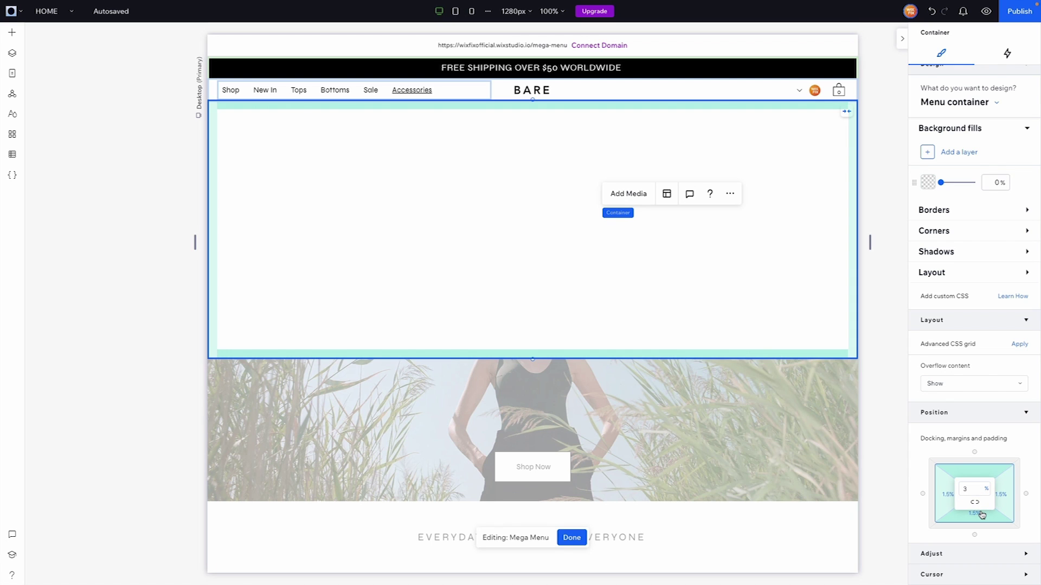
text(3)
key(Return)
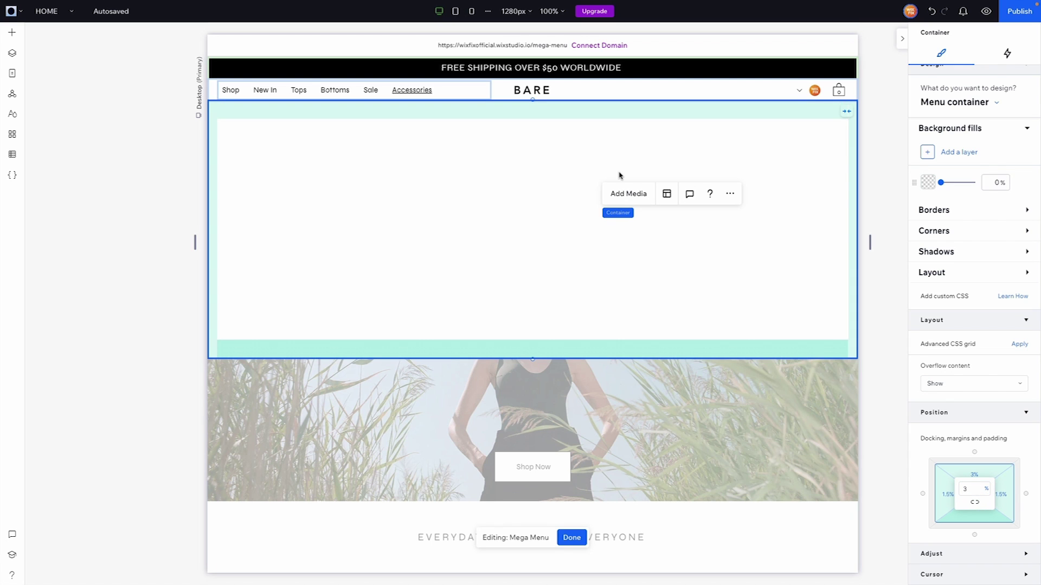
click(514, 177)
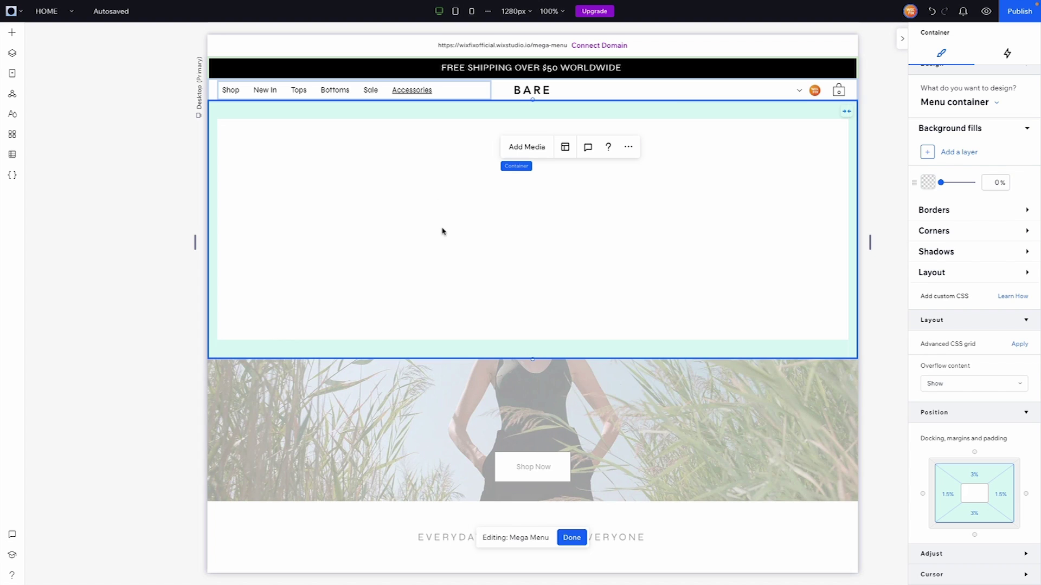
click(1016, 346)
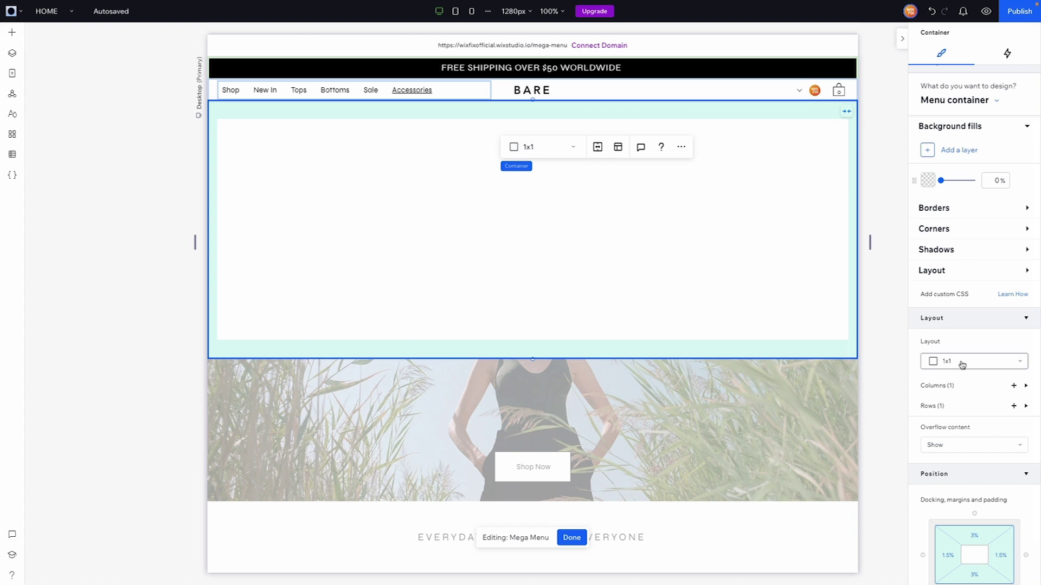
Step: Split the container grid into three columns separated by a 5vw horizontal gap
click(962, 363)
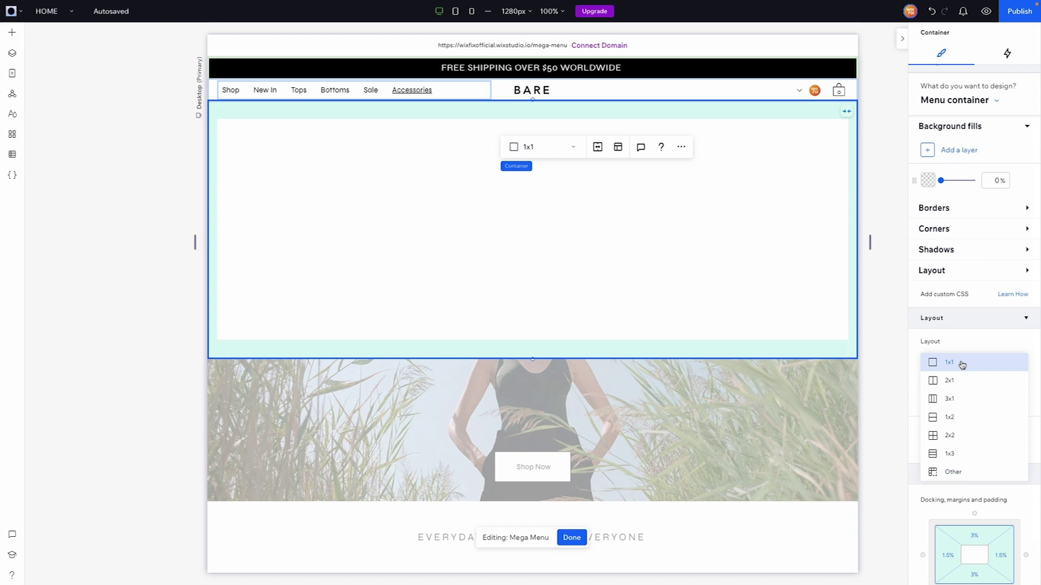
click(955, 401)
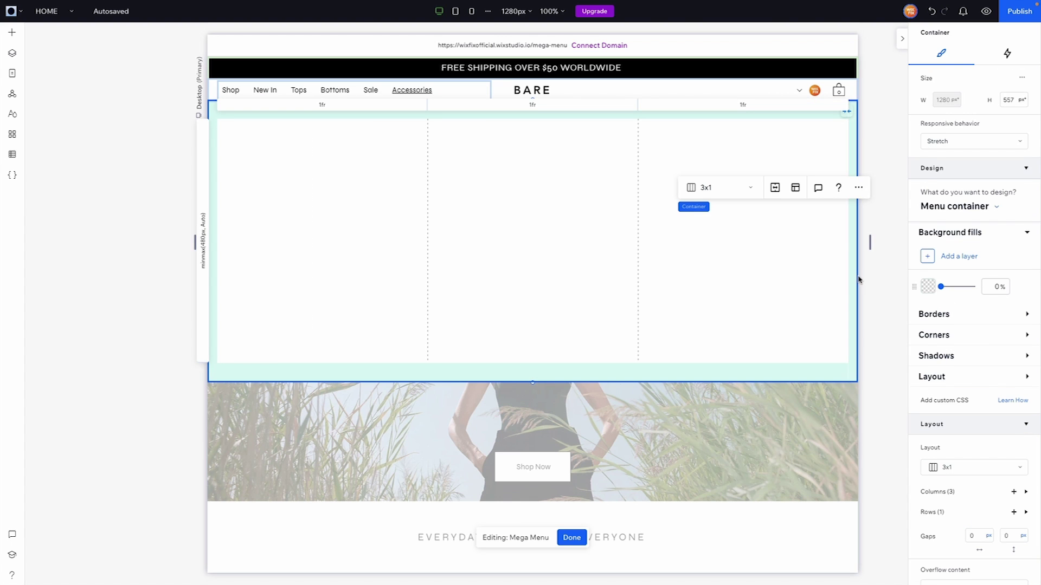
scroll(978, 341, down, 3)
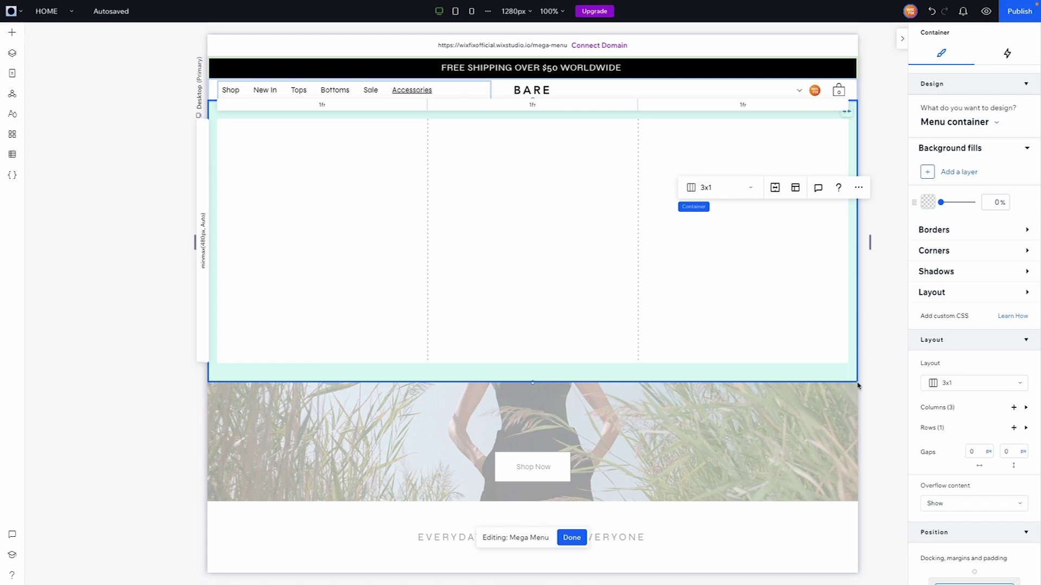
click(978, 452)
text(5vw)
key(Return)
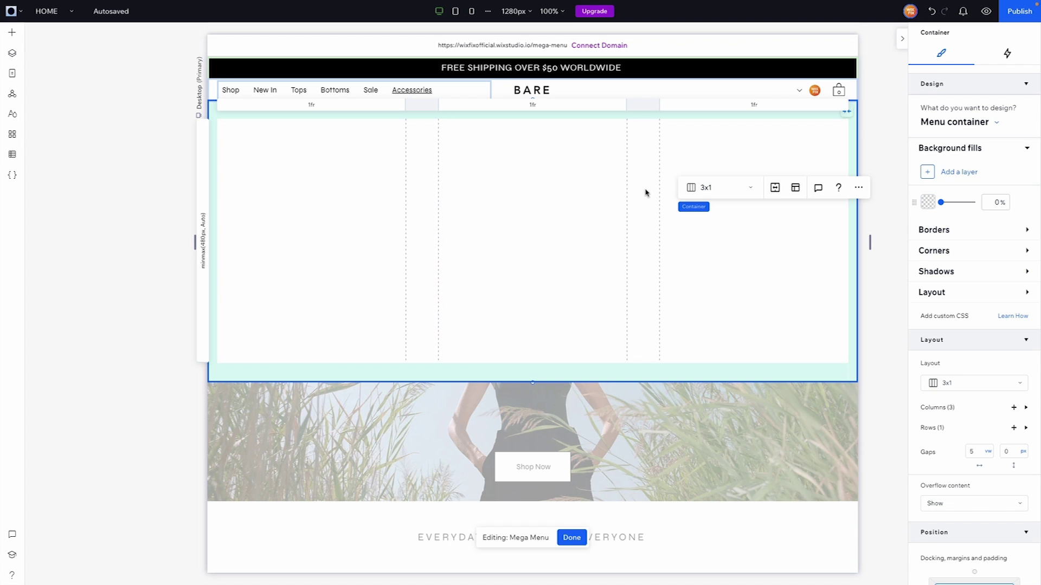
click(305, 145)
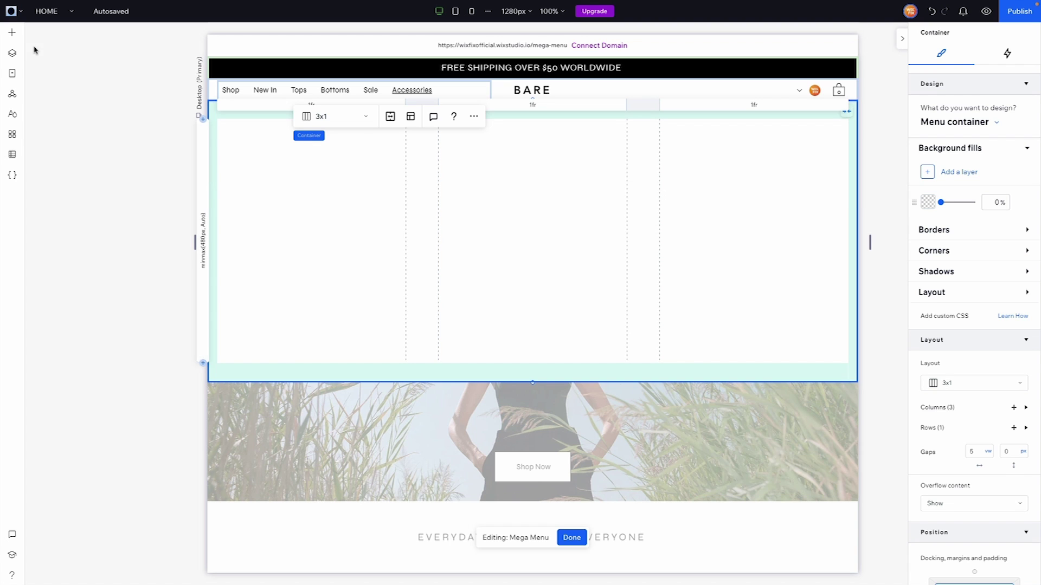
Step: Place a Heading 2 in the first column and change its text to Handbags
click(12, 33)
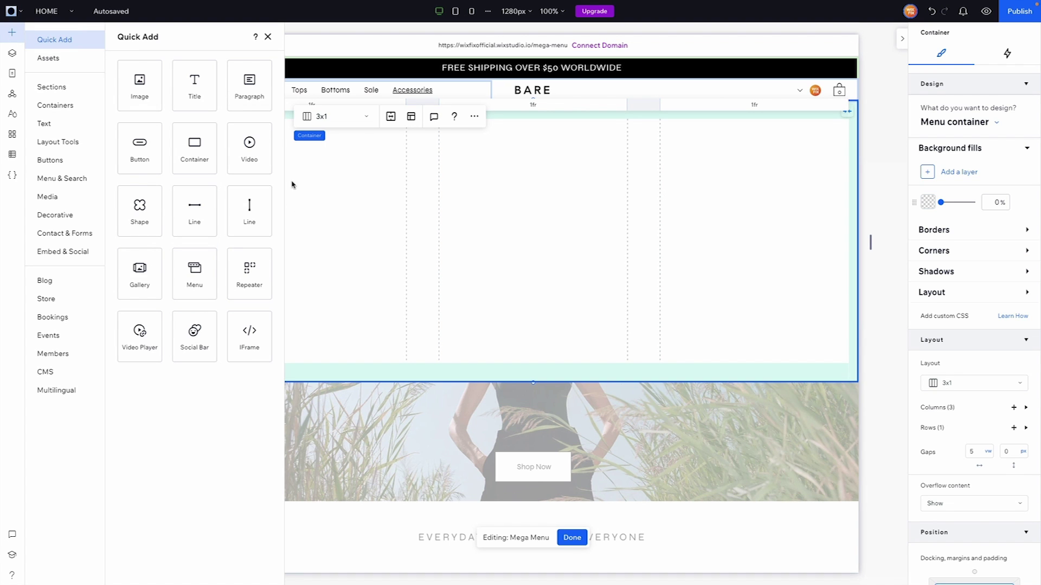
click(44, 124)
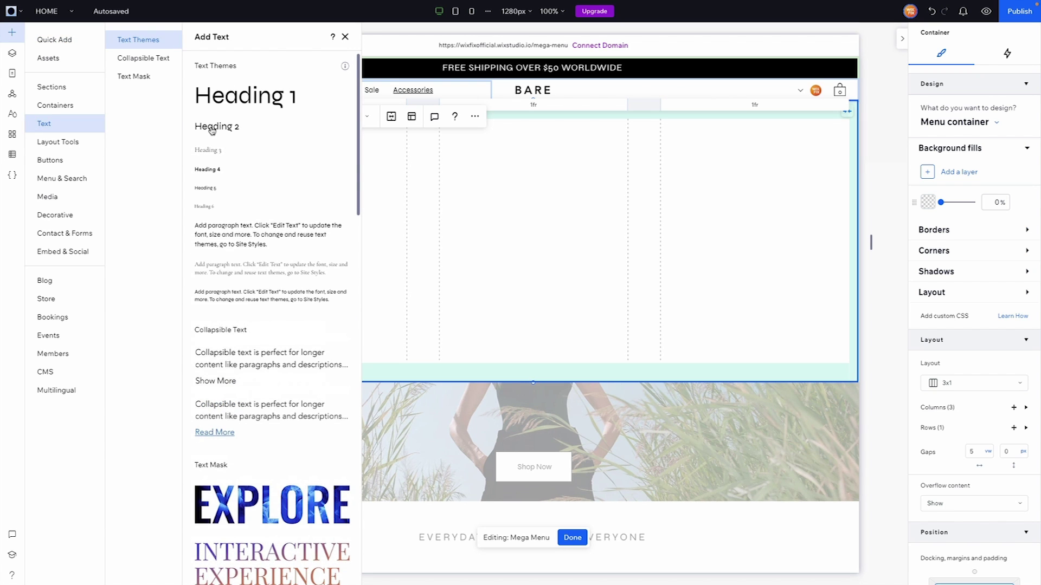
drag(212, 132, 481, 198)
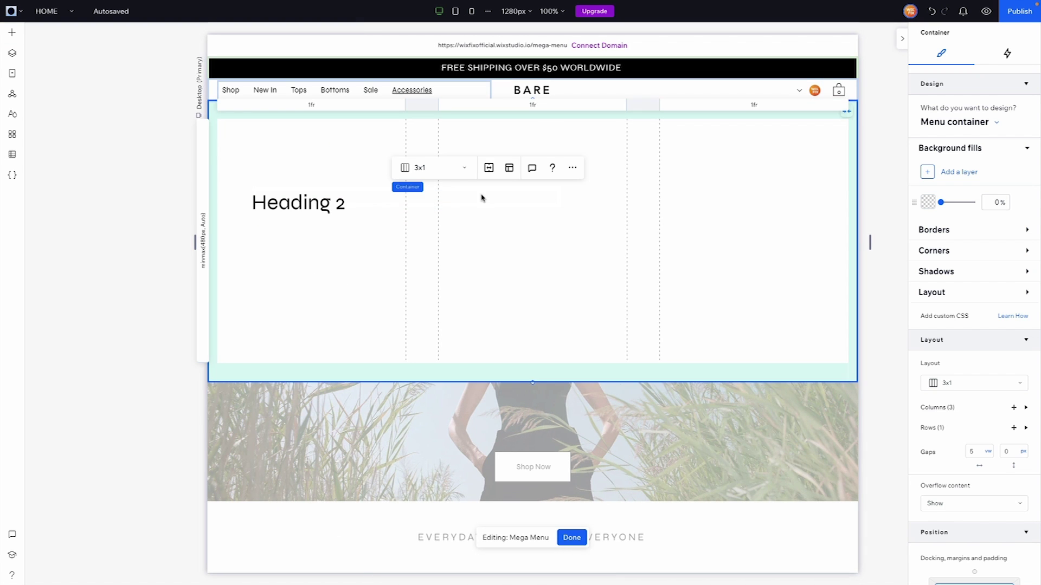
click(347, 210)
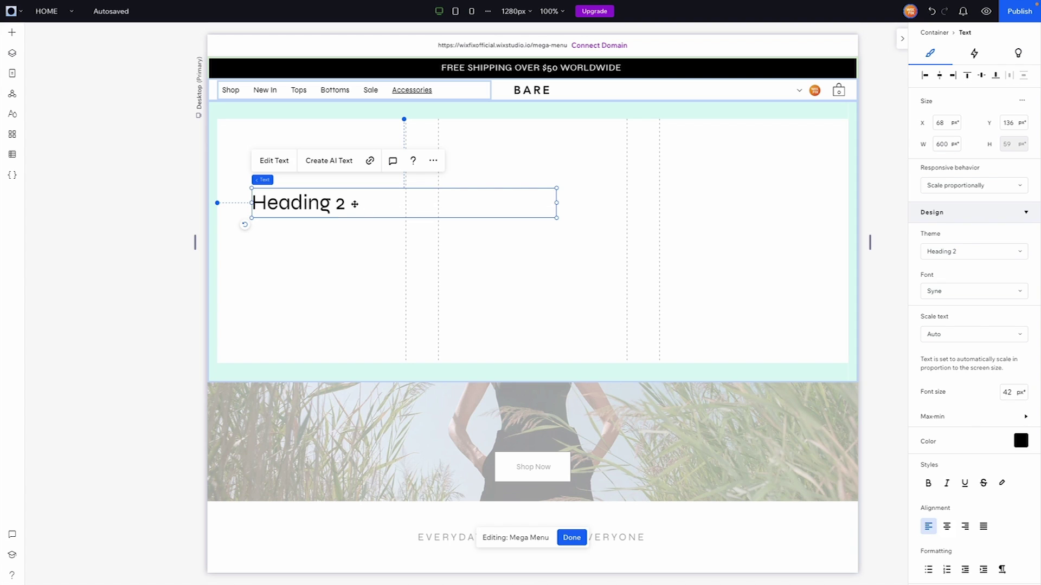
double_click(354, 204)
text(Handbags)
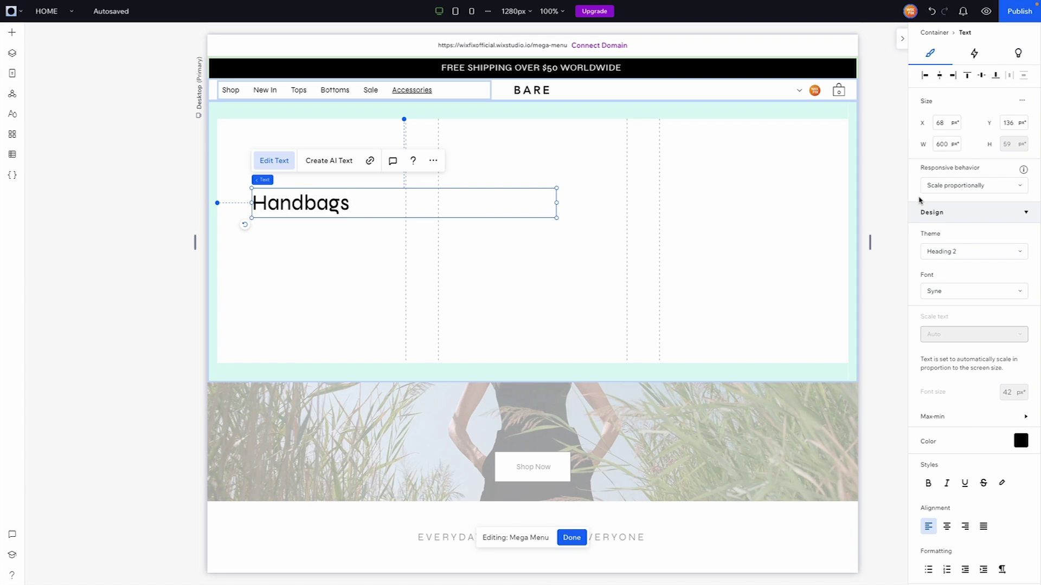
Step: Make the Handbags heading hug its text, align it top-left, and set font size 24
click(985, 187)
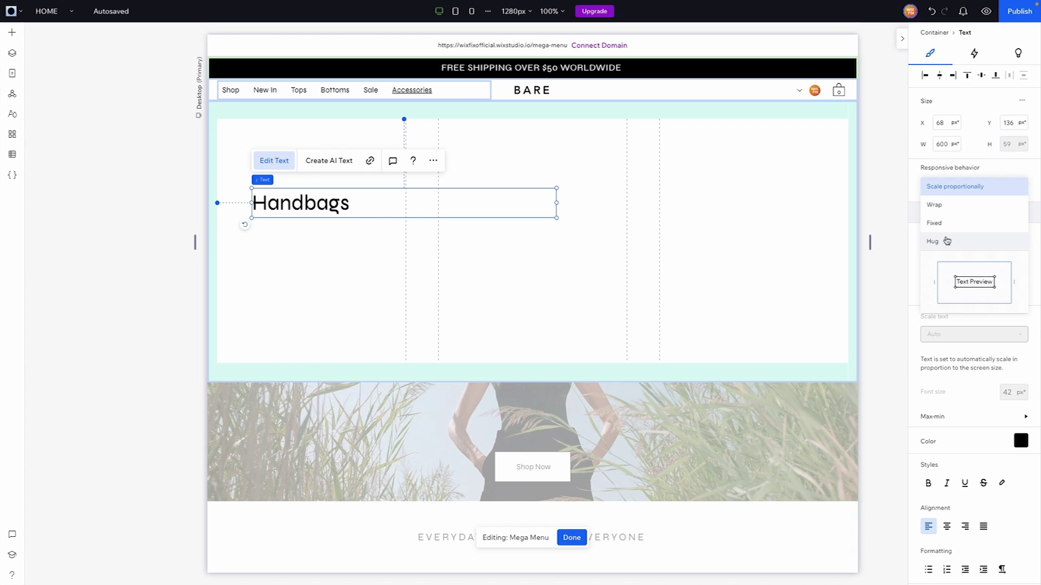
click(945, 244)
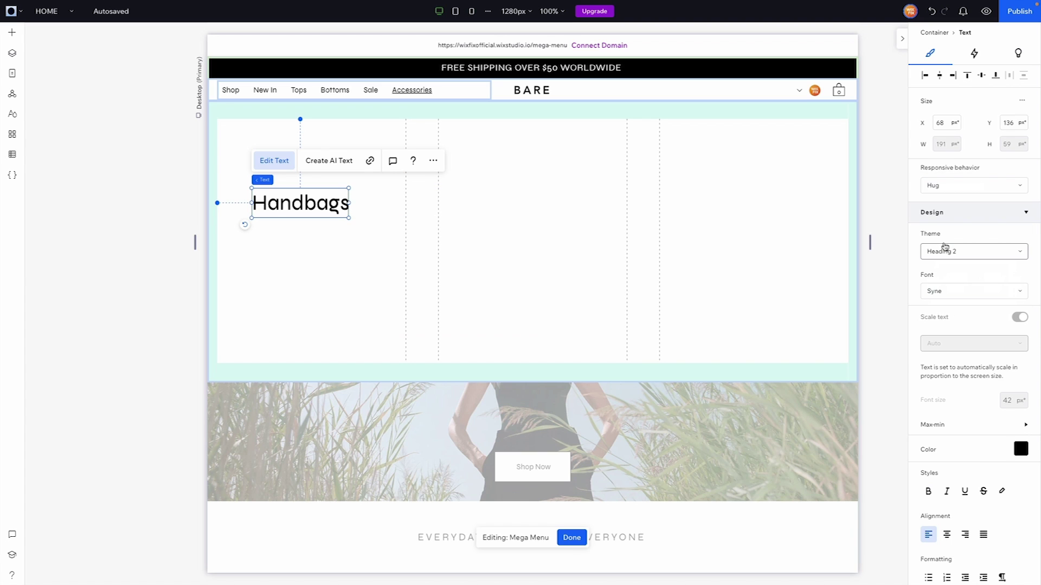
click(953, 76)
click(967, 75)
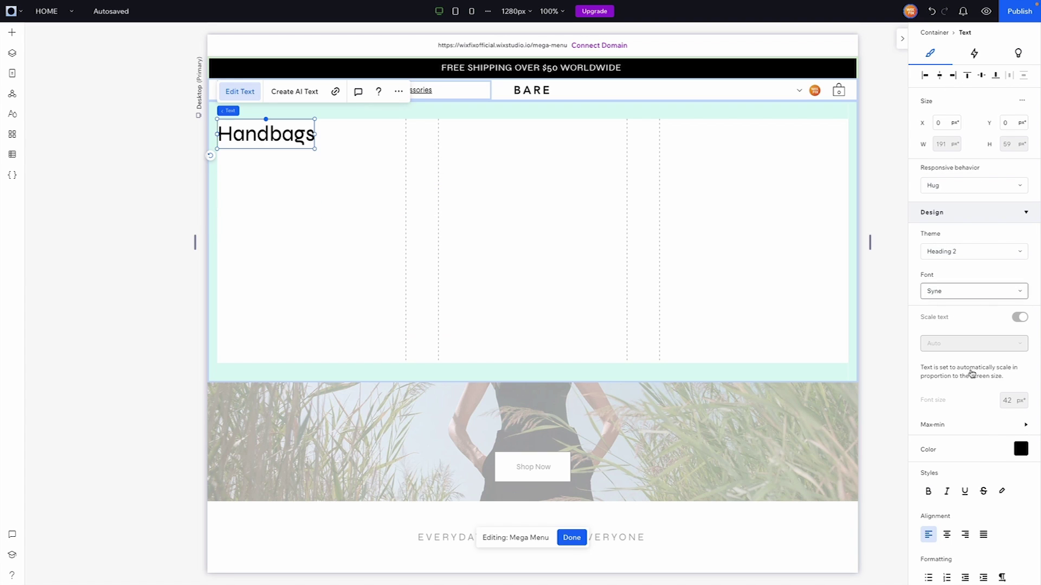
double_click(268, 134)
click(1012, 403)
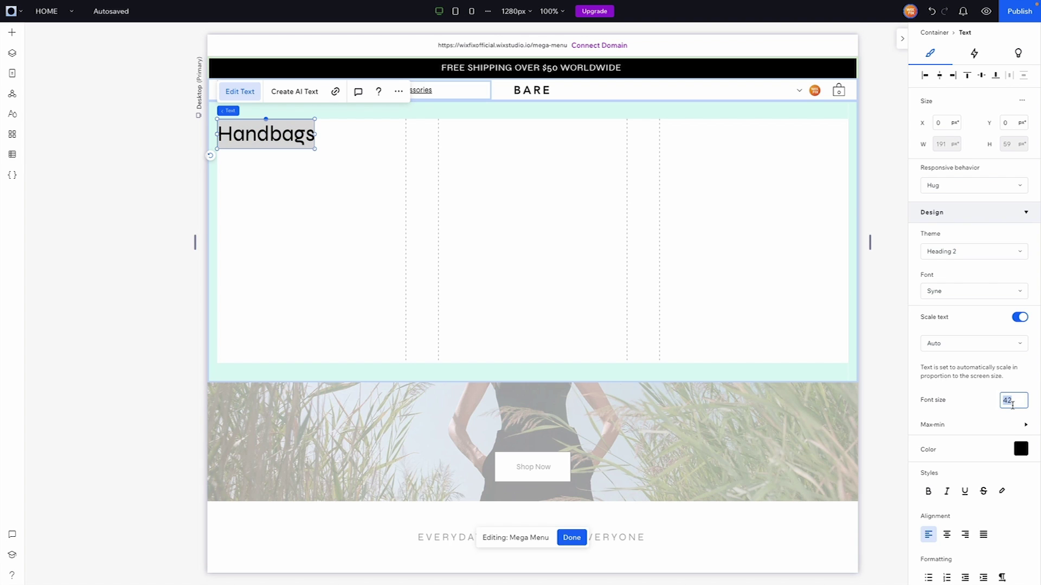
text(24)
key(Return)
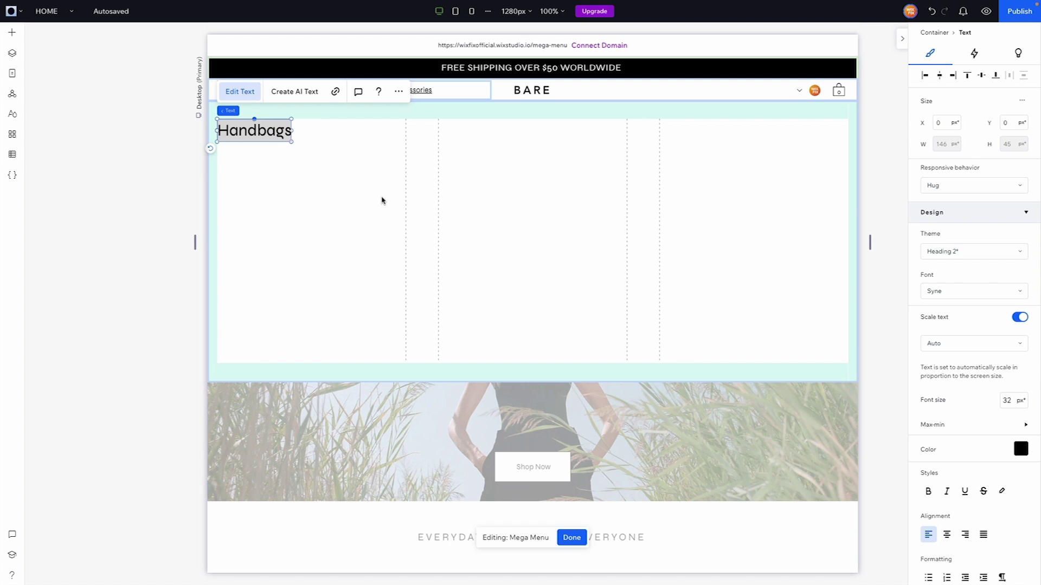
click(352, 160)
Step: Add a paragraph reading 'Collection 1' sized to hug its text
click(12, 32)
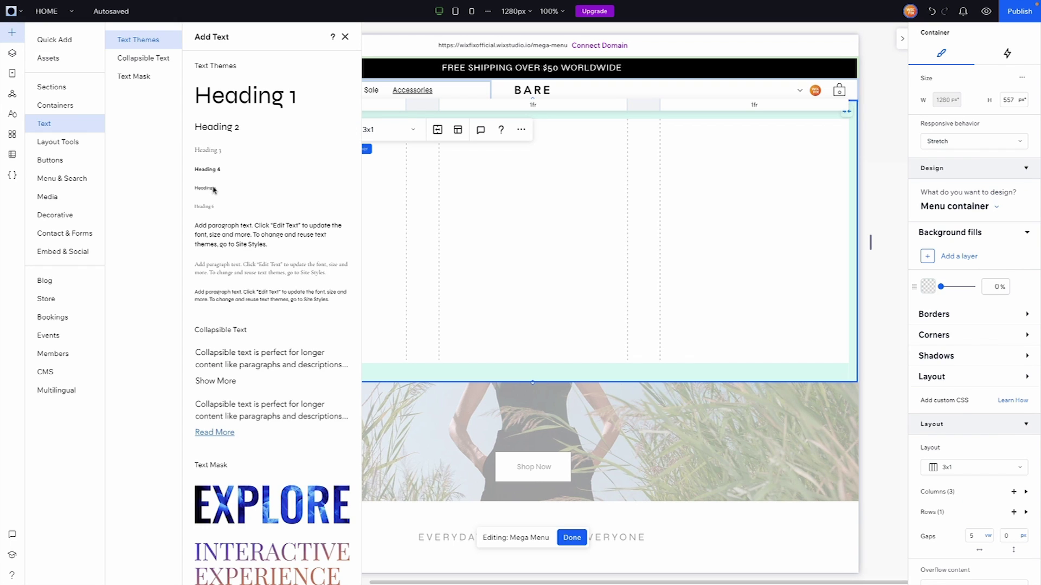
drag(216, 234, 438, 244)
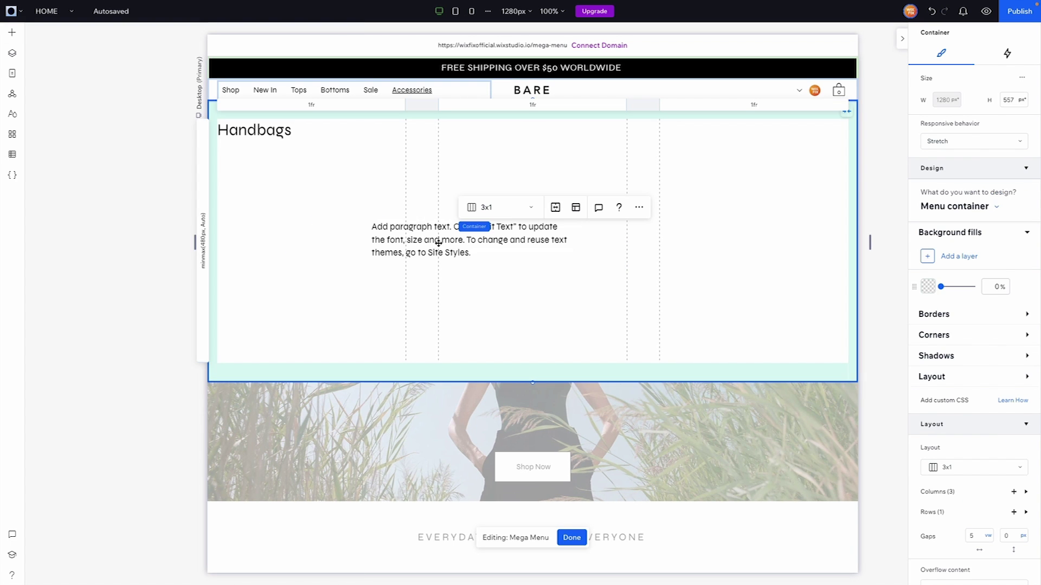
double_click(438, 244)
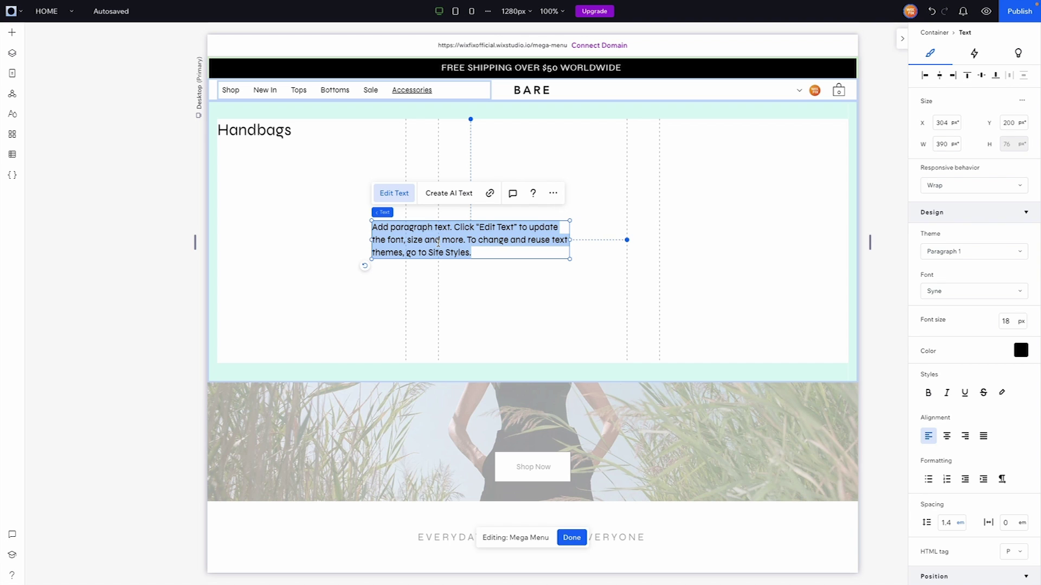
text(Collection 1)
click(955, 184)
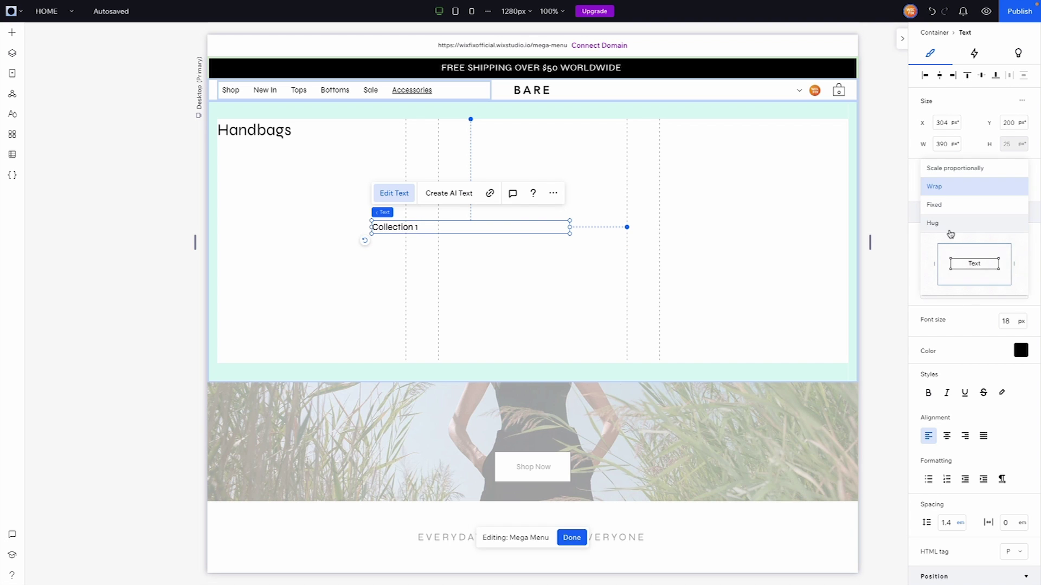
click(934, 226)
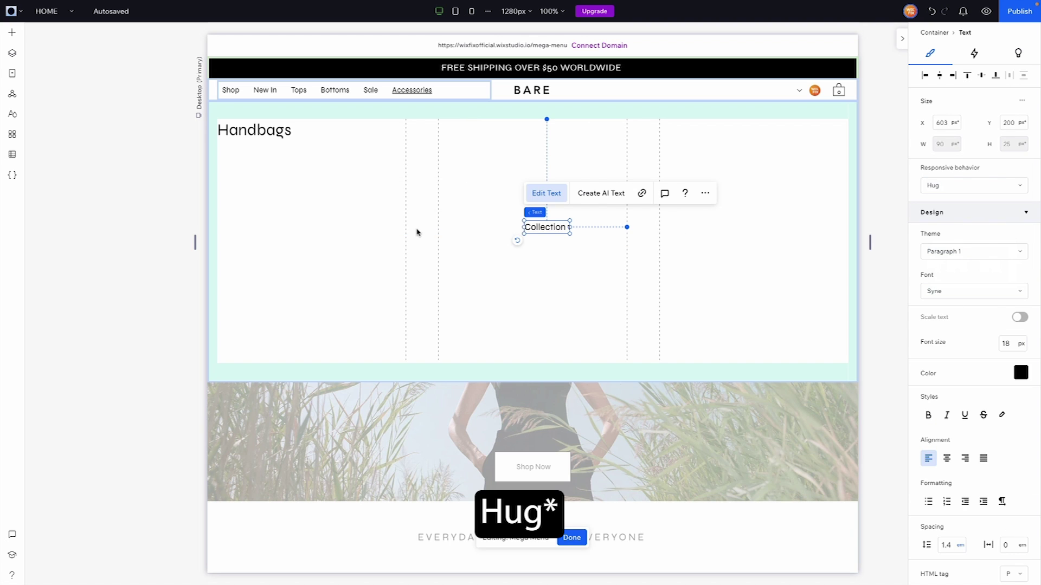
Step: Move Collection 1 beneath the Handbags heading and select the heading with Collection 1
click(589, 229)
click(546, 227)
drag(546, 228, 251, 163)
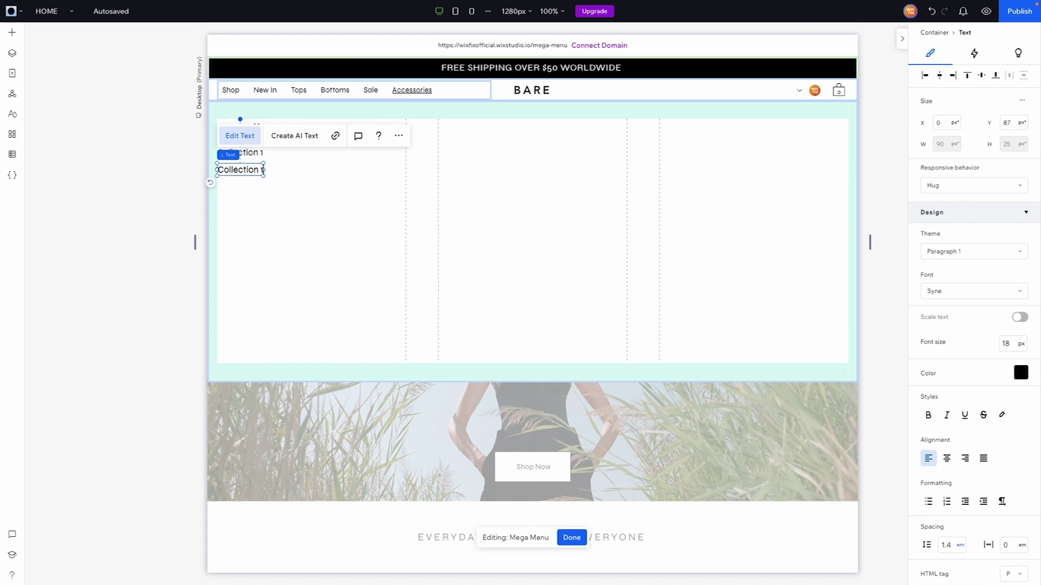
click(311, 191)
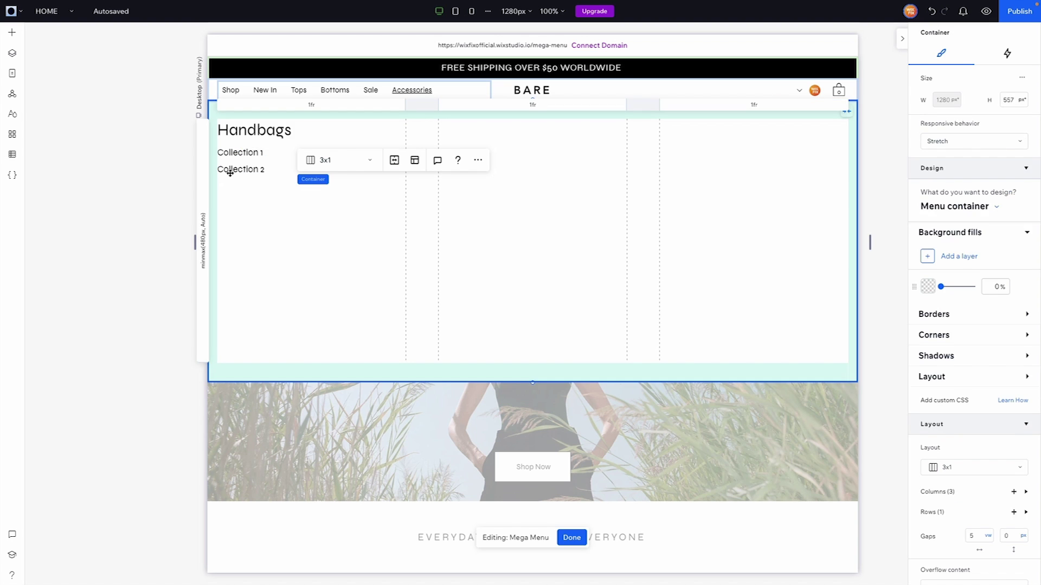
click(230, 171)
click(255, 130)
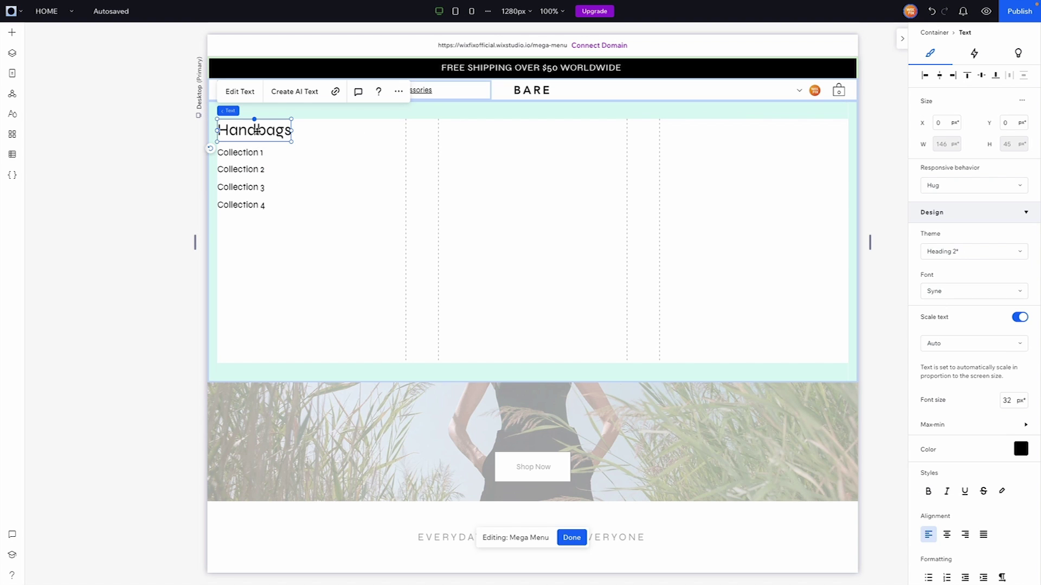
shift+click(250, 154)
Step: Add Collections 2–4 to the selection and group everything into a stack
shift+click(250, 169)
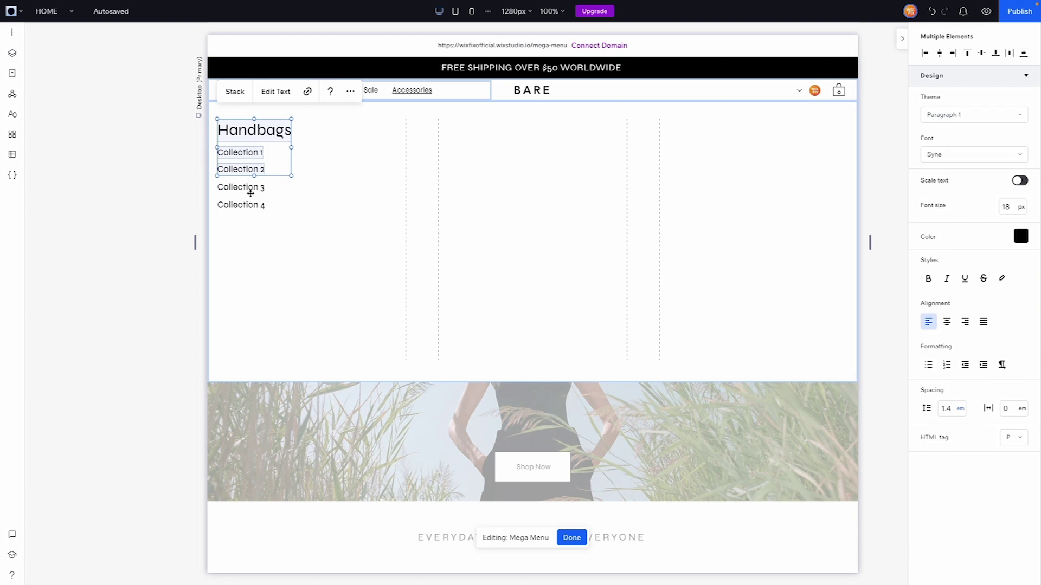
shift+click(249, 187)
shift+click(250, 205)
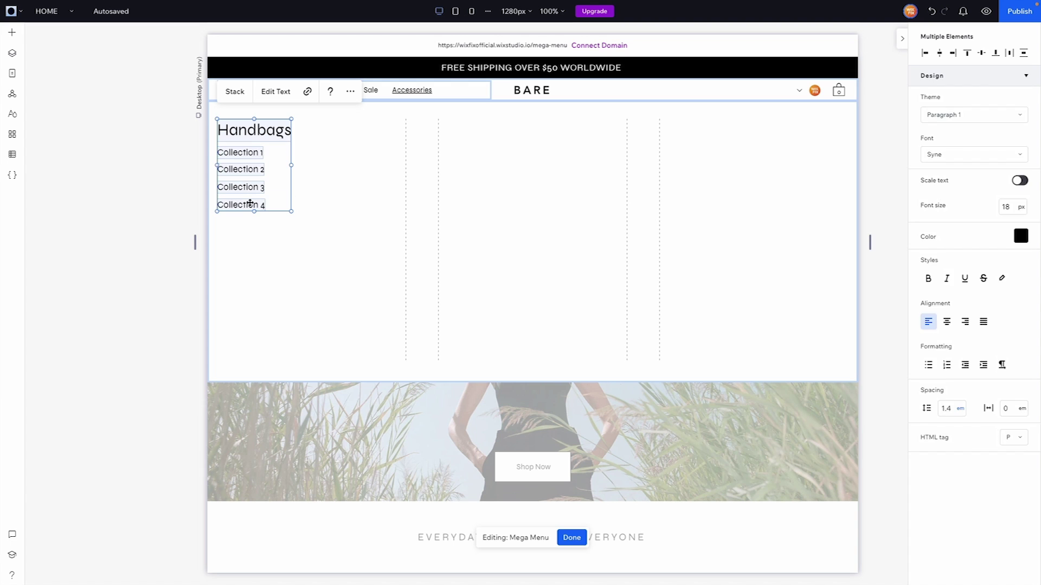
click(233, 92)
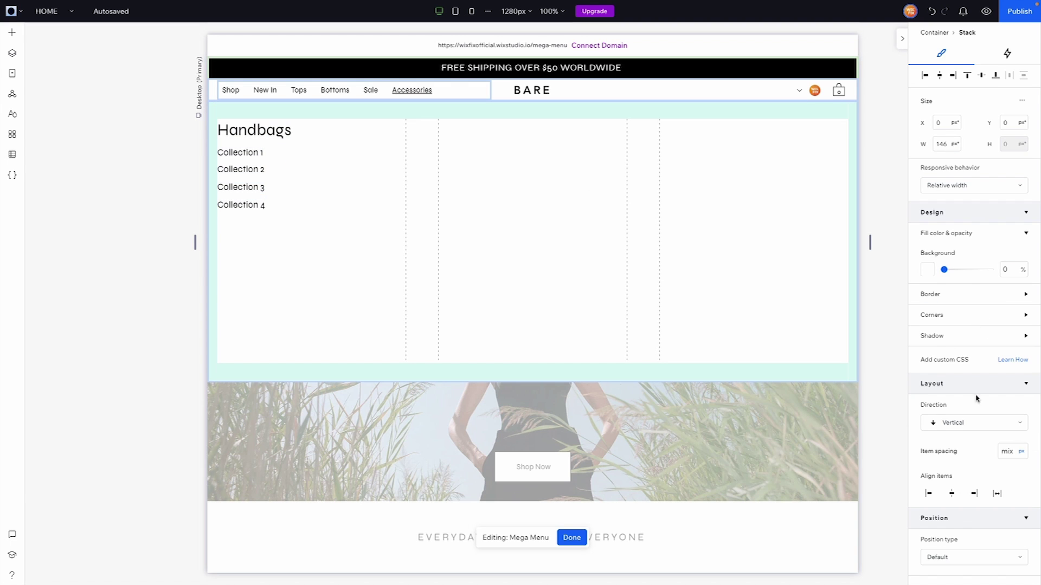
Step: Set the stack spacing to 1.5 and widen the gap below the Handbags heading
click(1007, 451)
text(1.5)
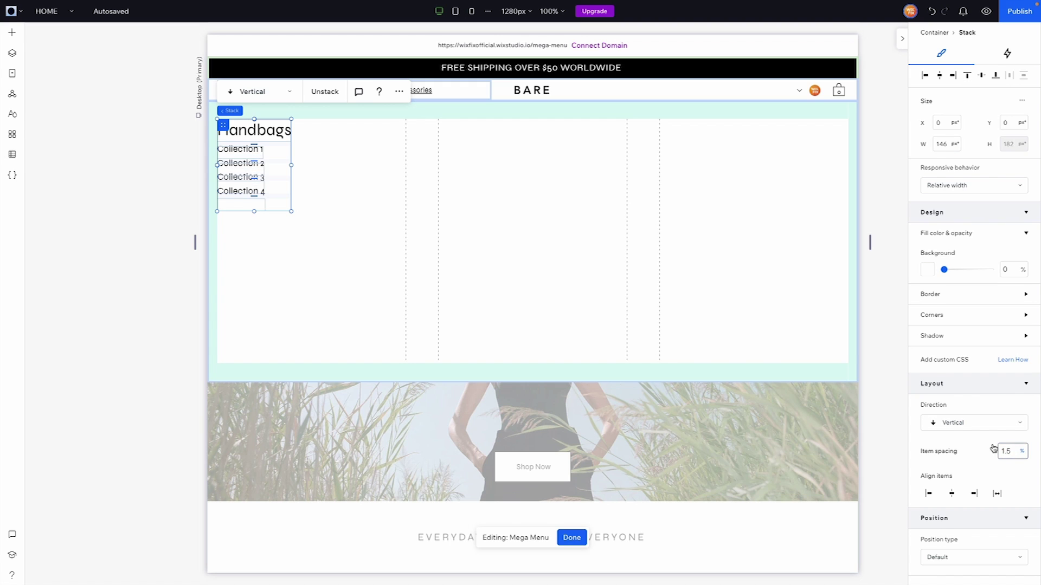
key(Return)
drag(254, 142, 254, 145)
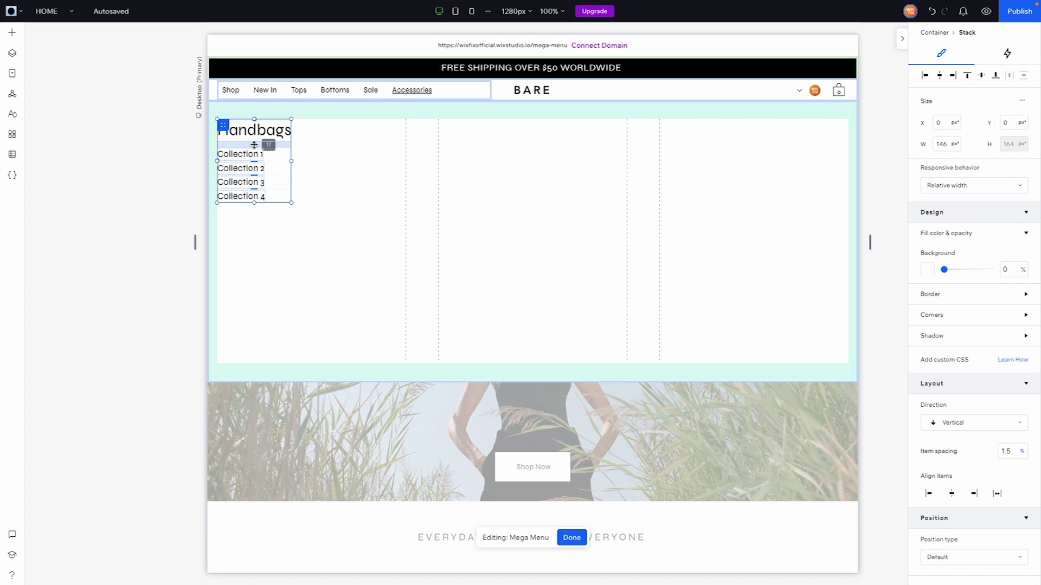
click(364, 151)
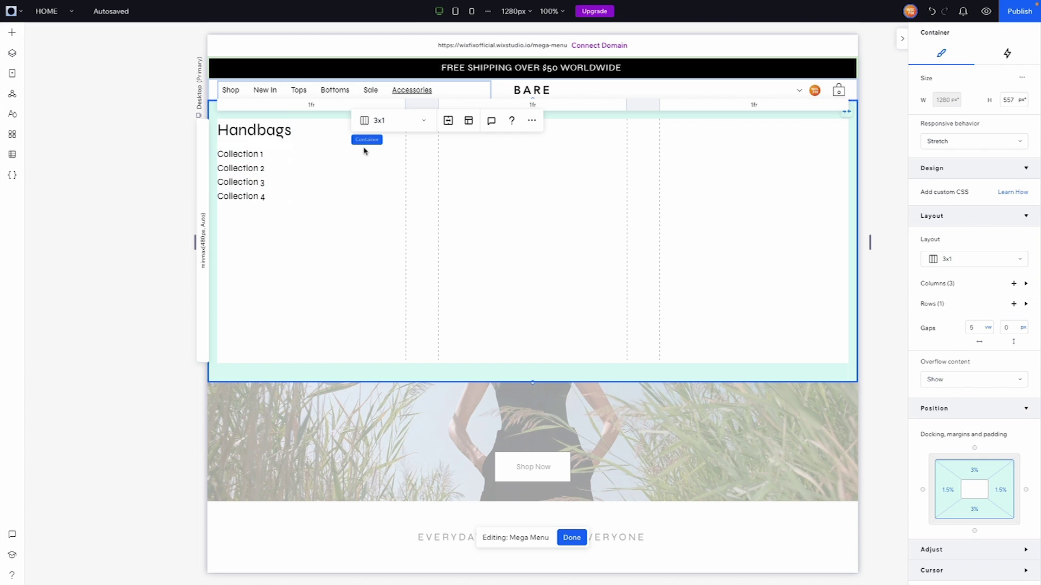
click(278, 153)
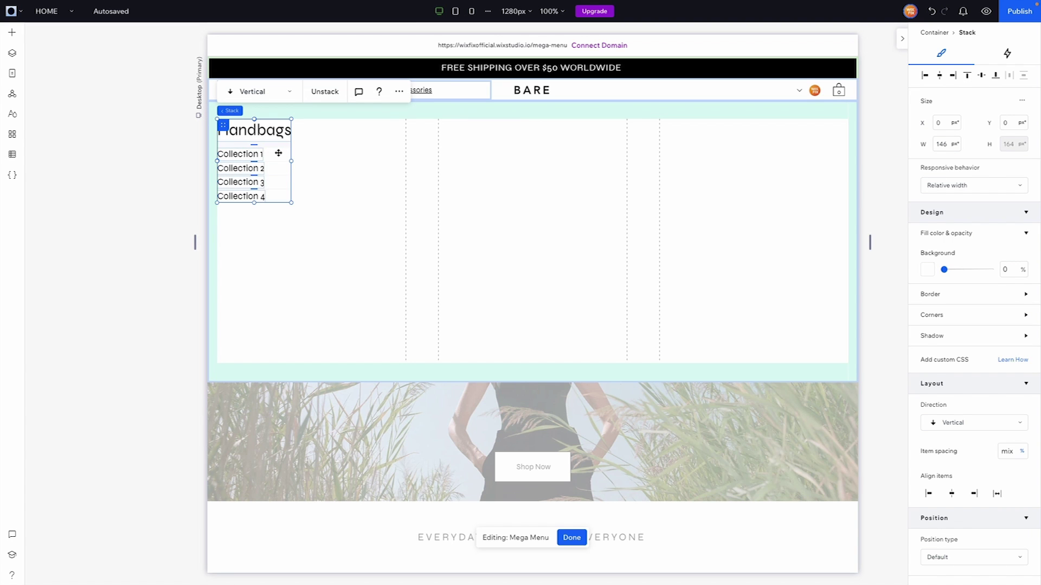
Step: Copy the Handbags stack into column 2, align it top-left, and rename its heading Earrings
drag(224, 125, 460, 152)
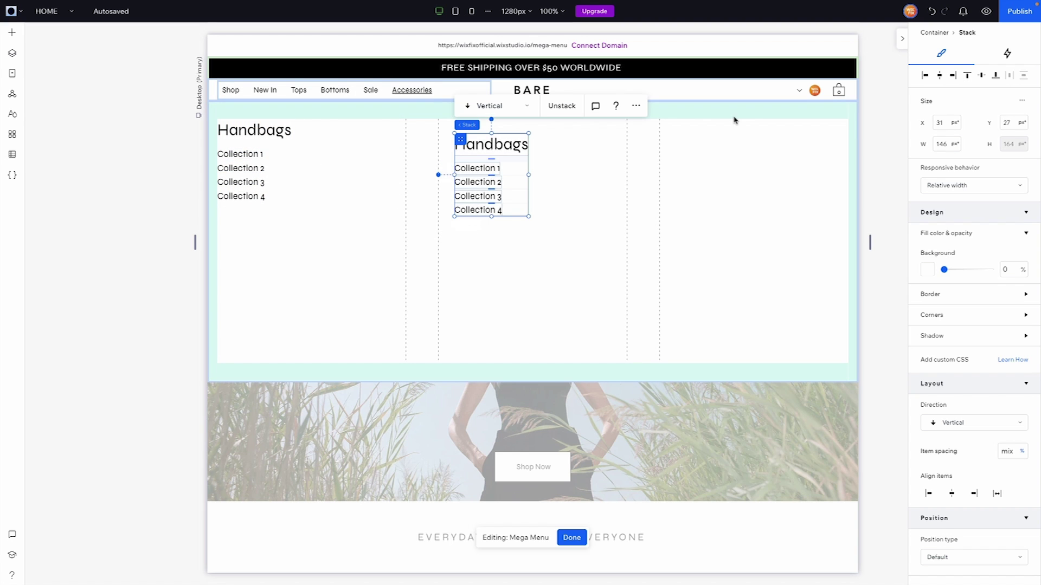
click(924, 77)
click(967, 76)
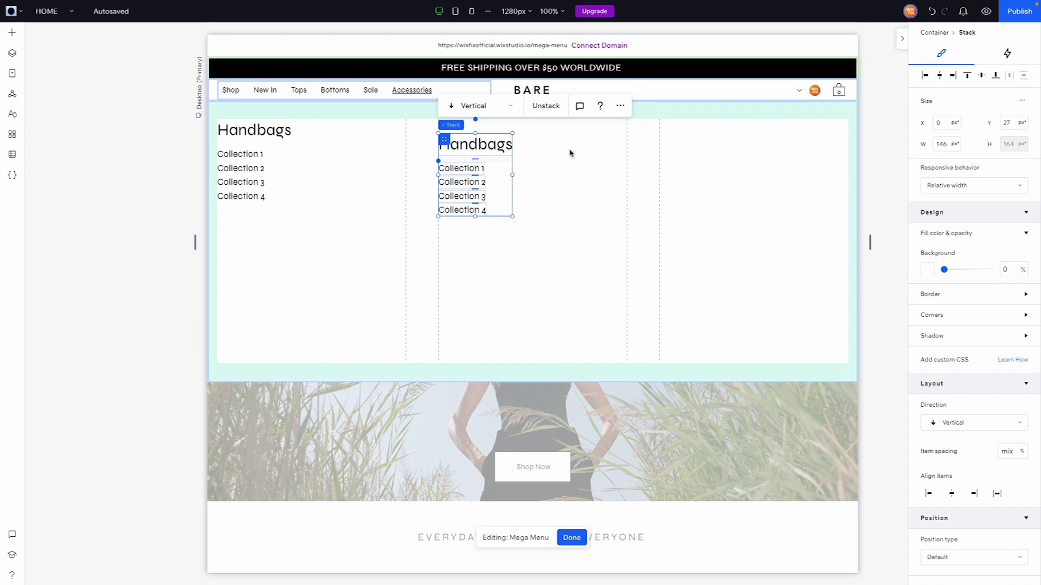
double_click(478, 131)
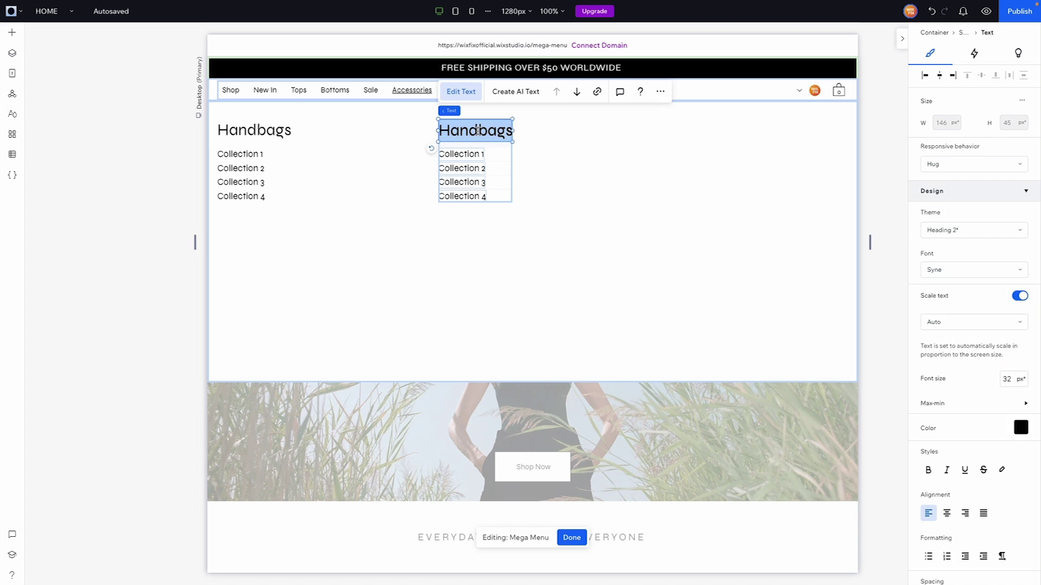
text(Earrings)
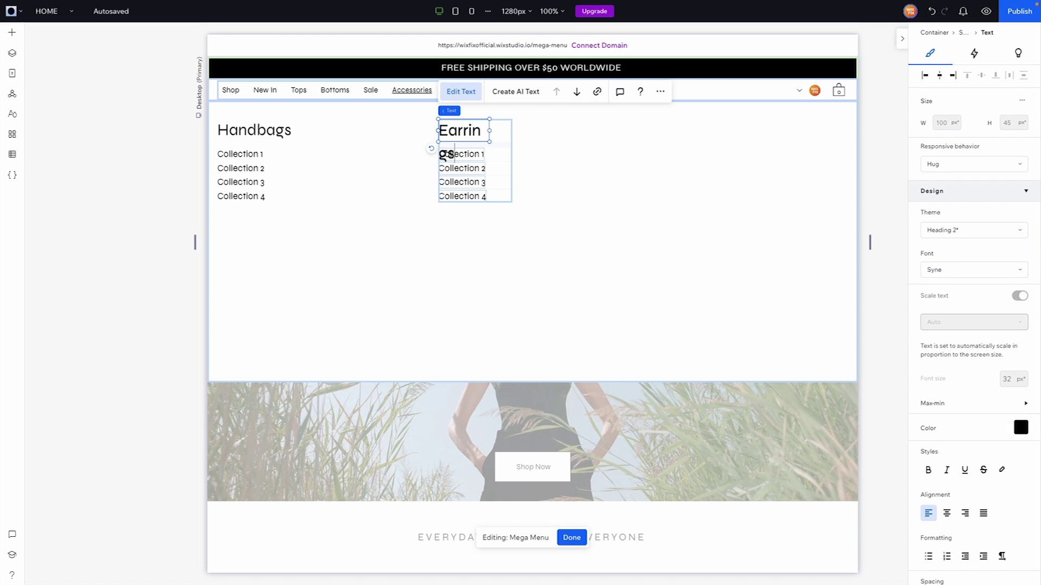
click(599, 146)
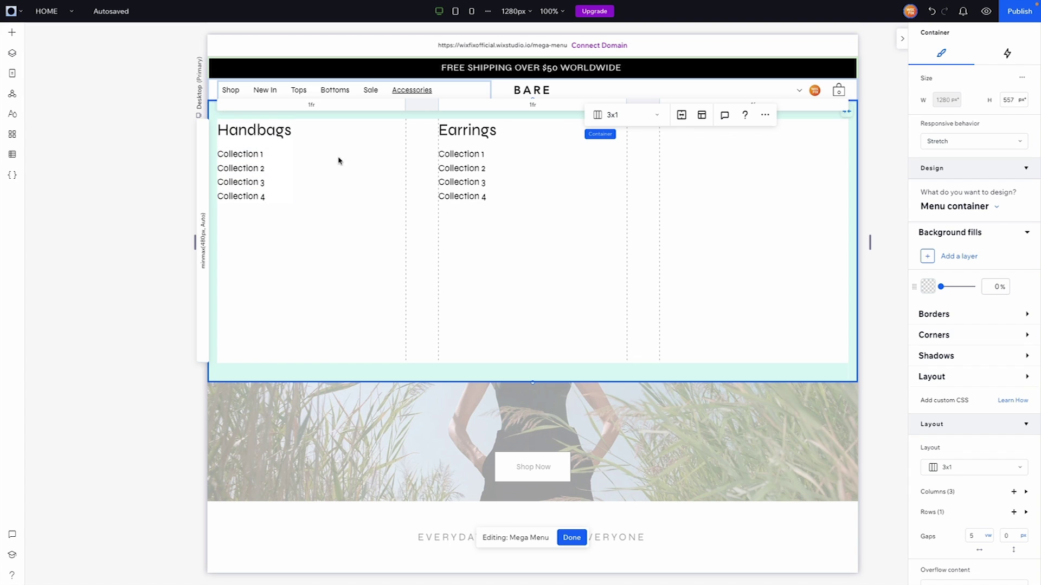
Step: Change the Handbags and Earrings grid columns from fr to Min content width
click(335, 107)
scroll(955, 402, down, 3)
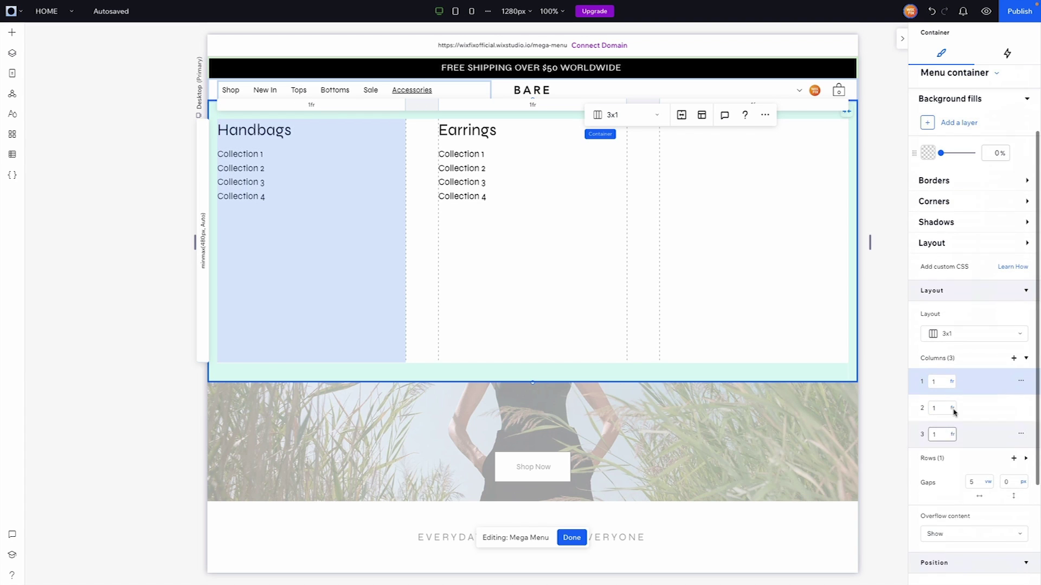
click(952, 381)
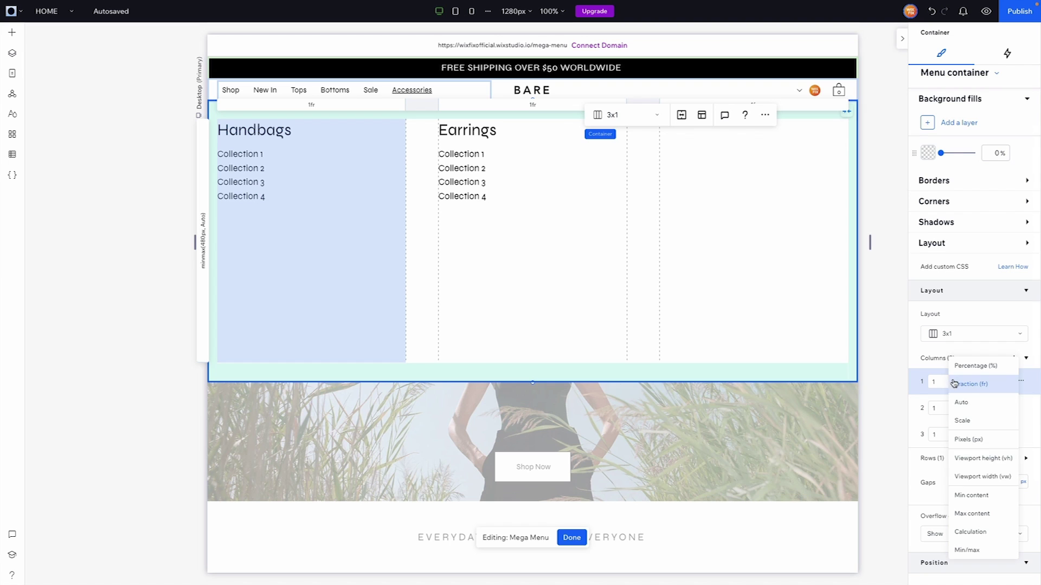
click(966, 494)
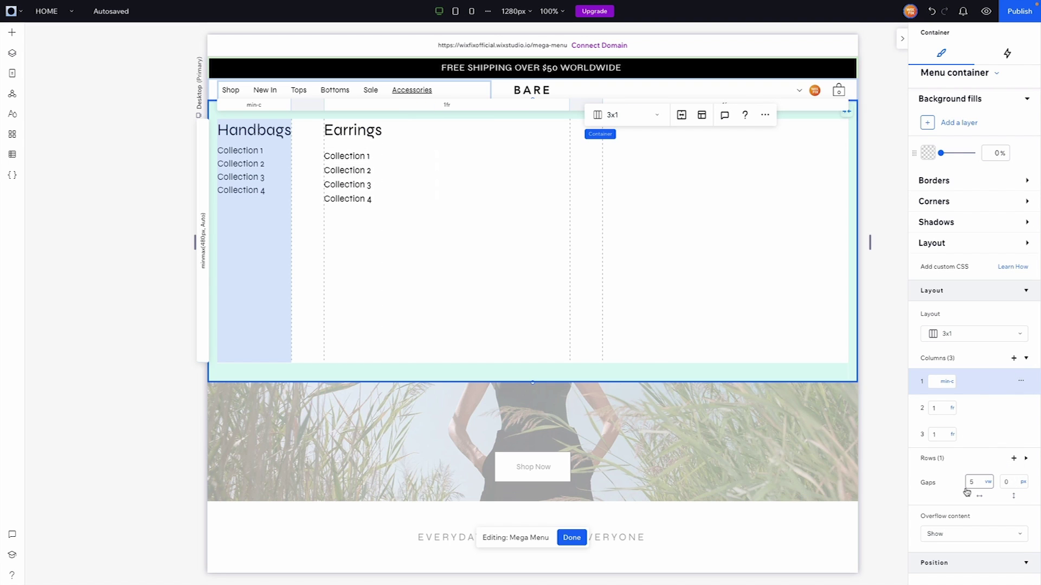
click(952, 408)
click(963, 522)
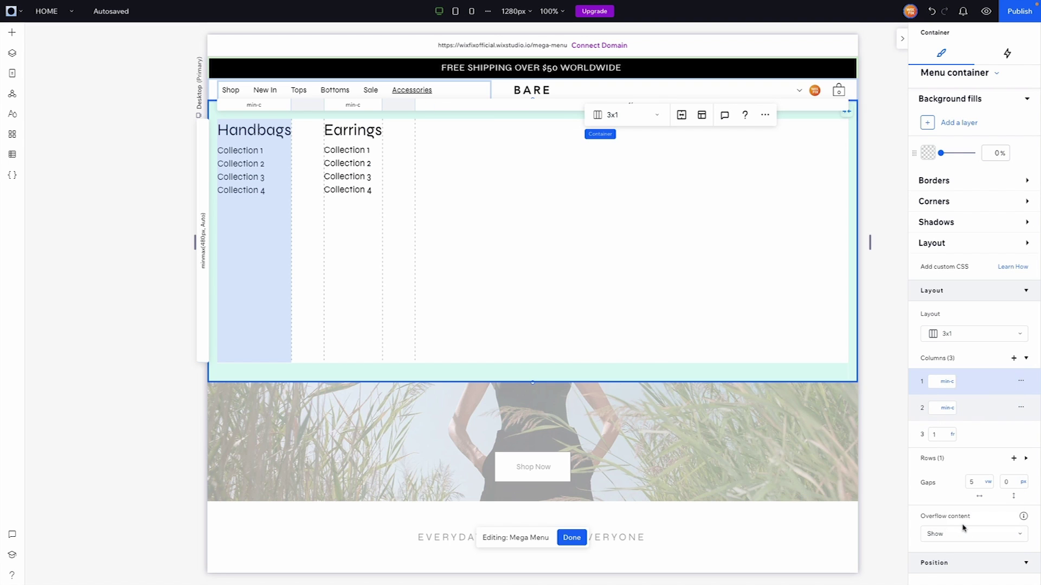
click(609, 278)
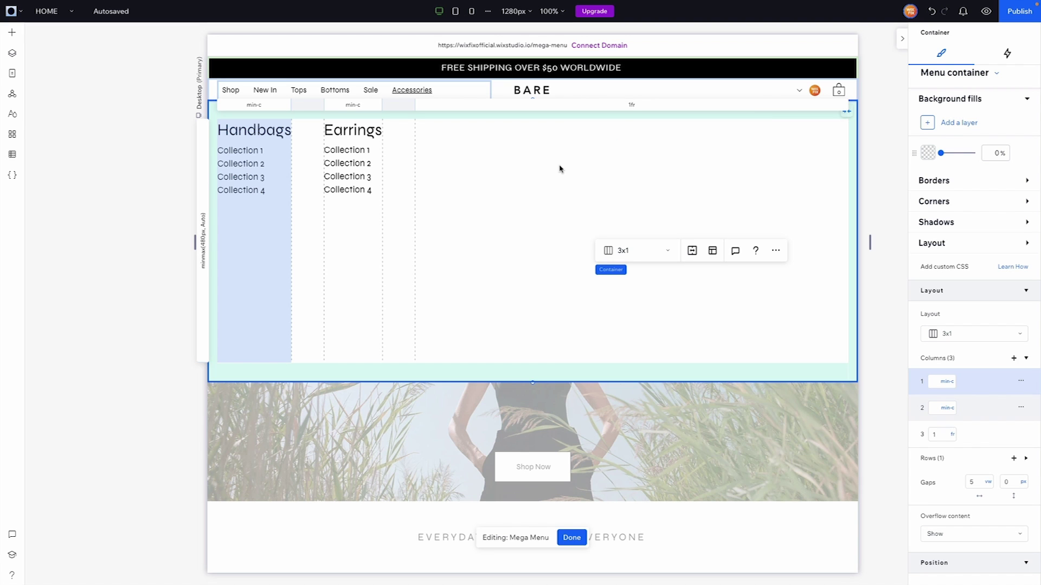
Step: Add an image to the third column with a 64 px corner radius
click(16, 36)
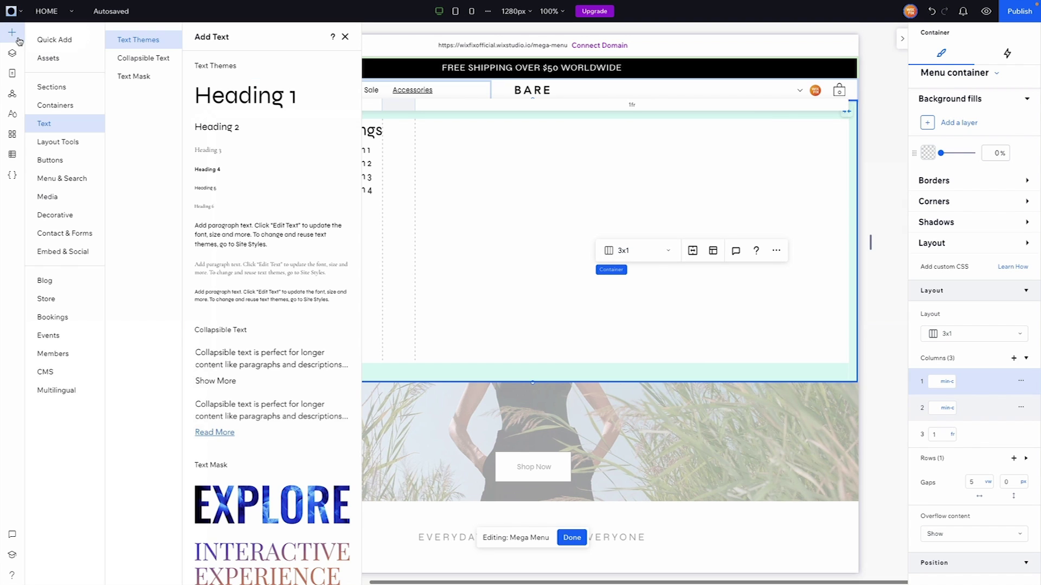
click(50, 39)
drag(139, 87, 682, 199)
click(742, 155)
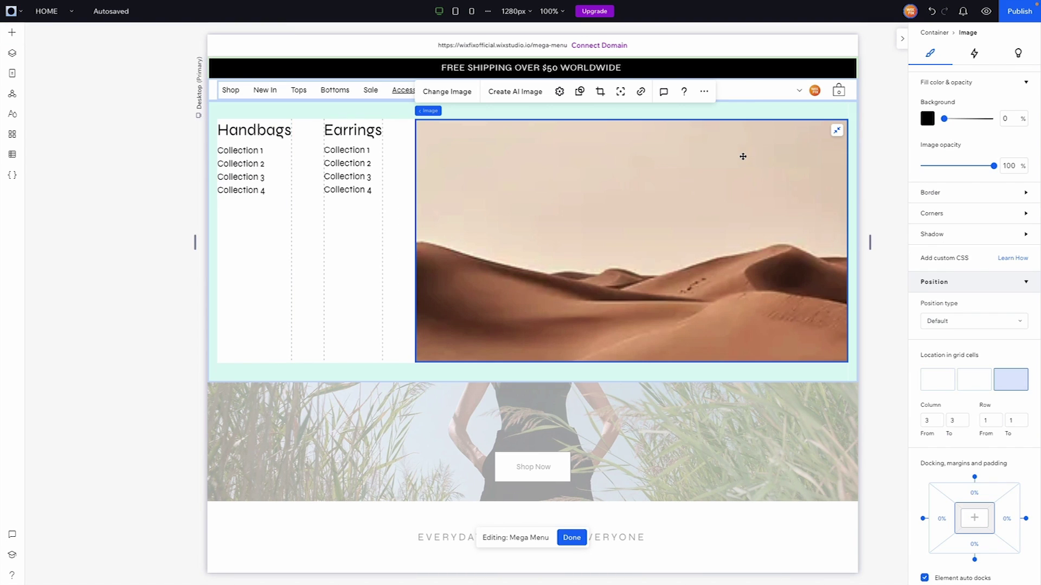
click(930, 247)
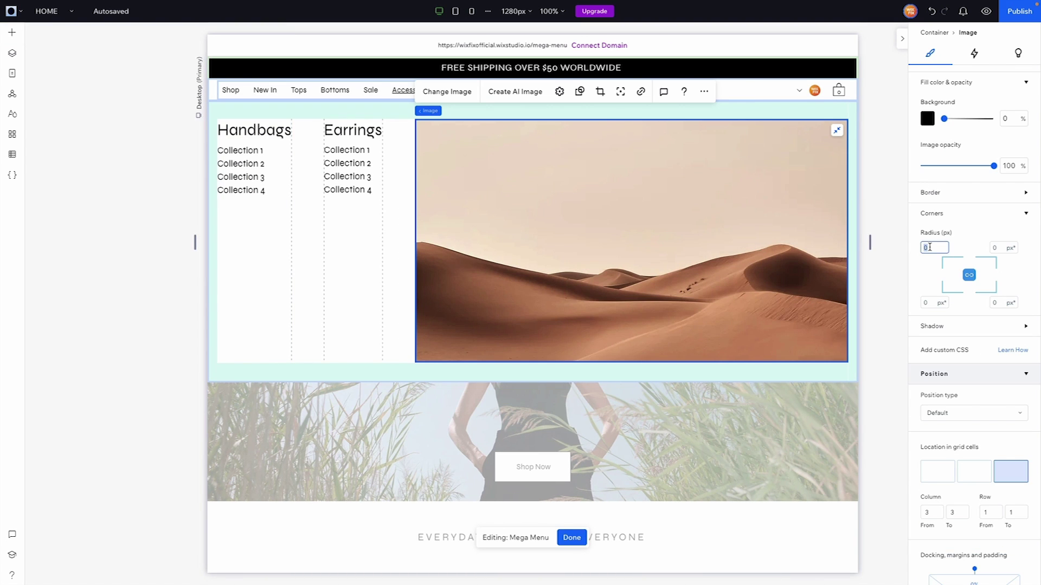
key(Return)
Step: Replace the image with the green quilted purse photo from a 'purse' search and shorten the container
click(445, 93)
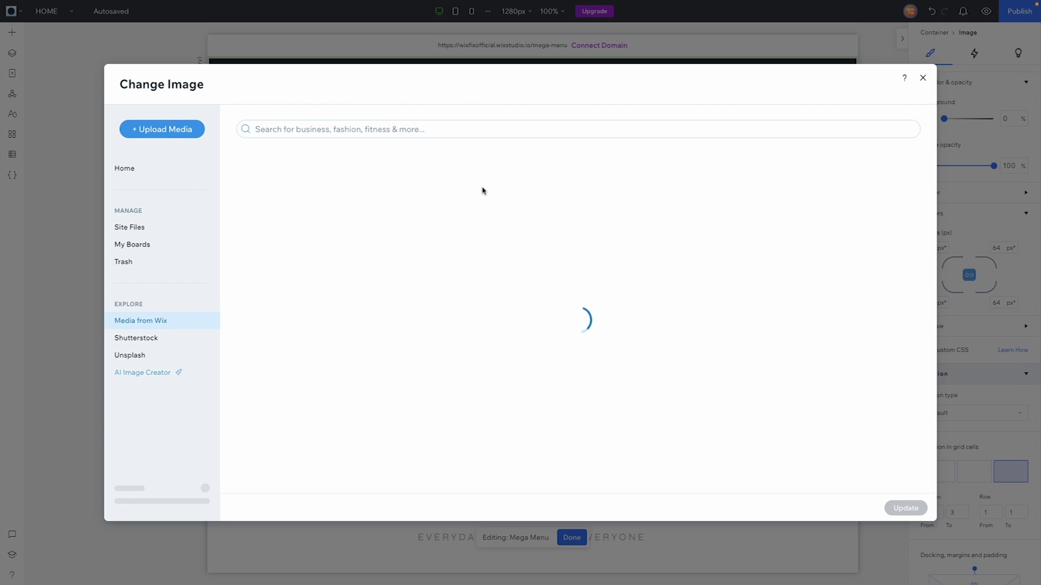
click(266, 129)
text(purse)
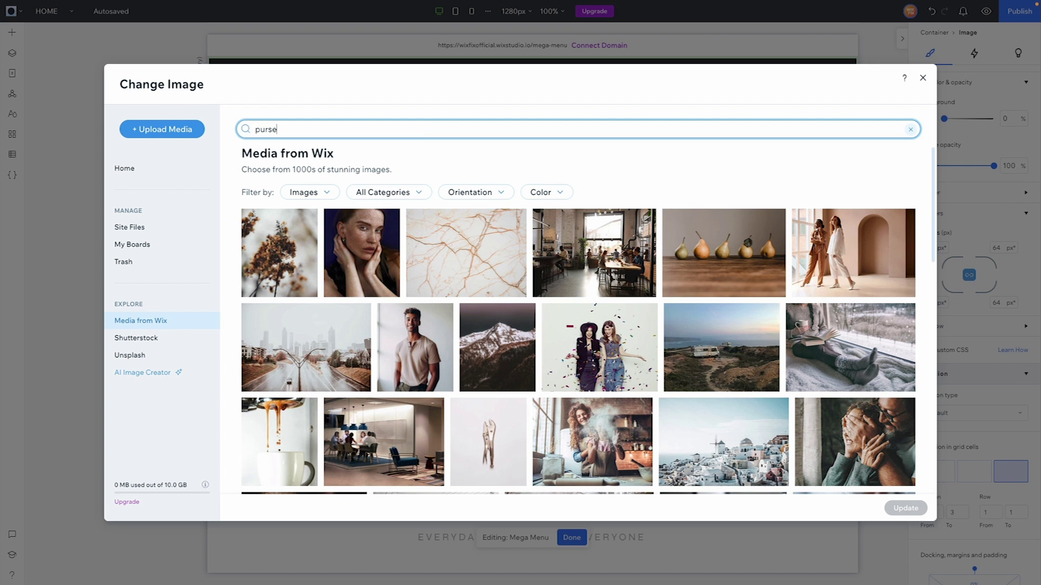
key(Return)
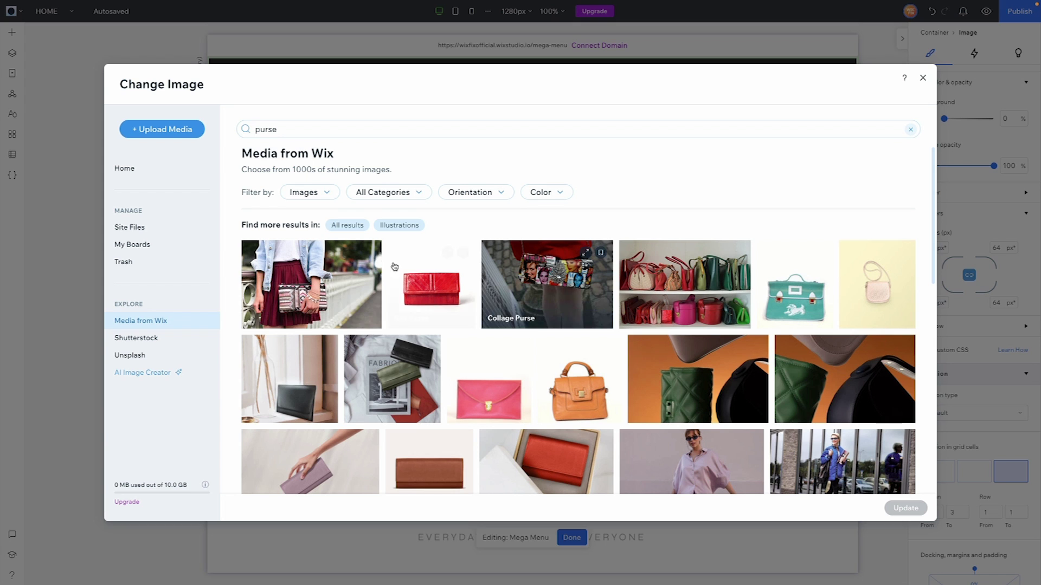
double_click(703, 342)
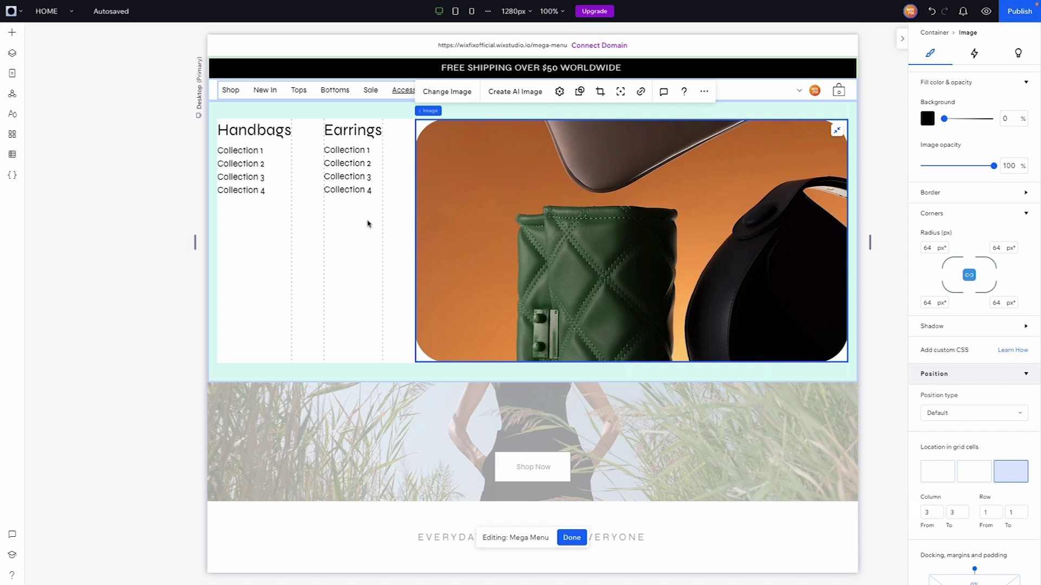
click(400, 222)
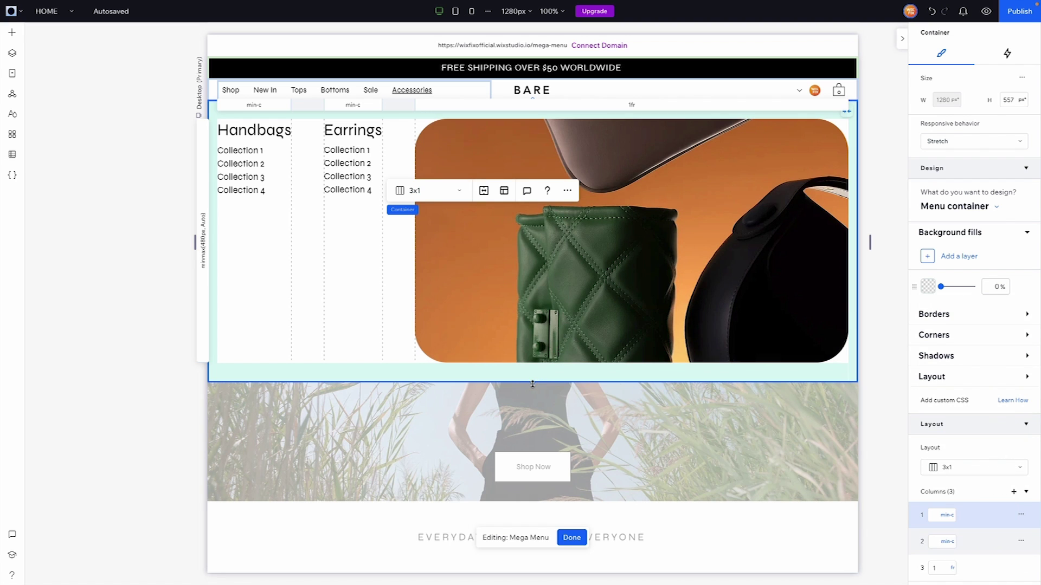
drag(532, 383, 533, 215)
Step: Round the purse image's corners with a 24 px corner radius
click(569, 165)
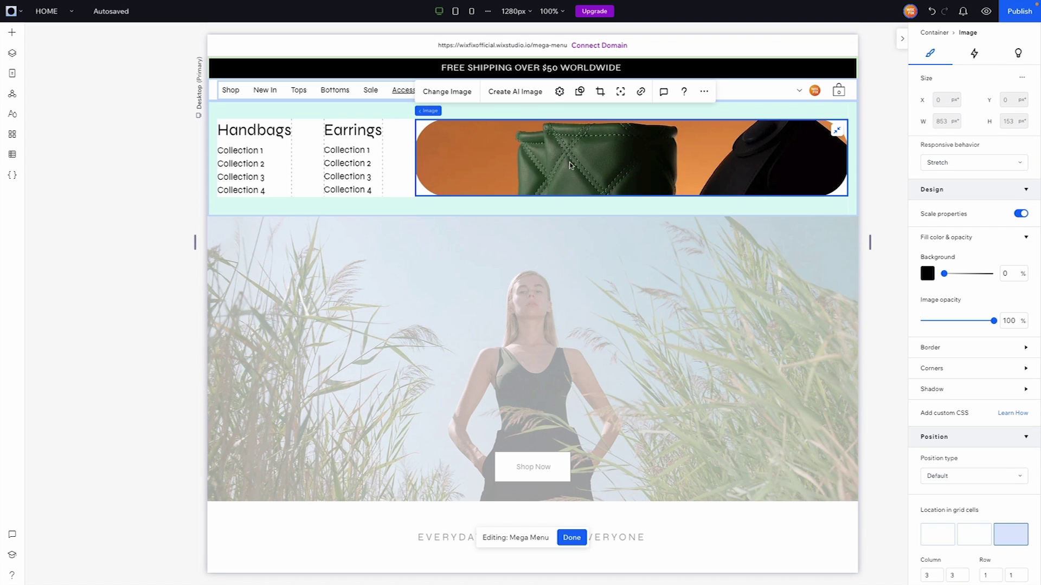
click(954, 377)
click(933, 403)
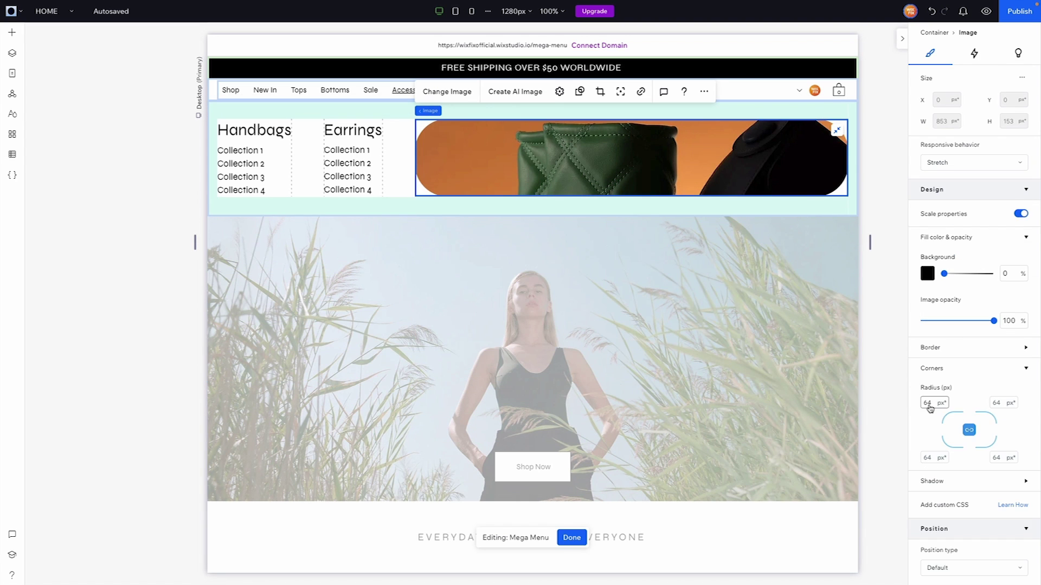
text(24)
key(Return)
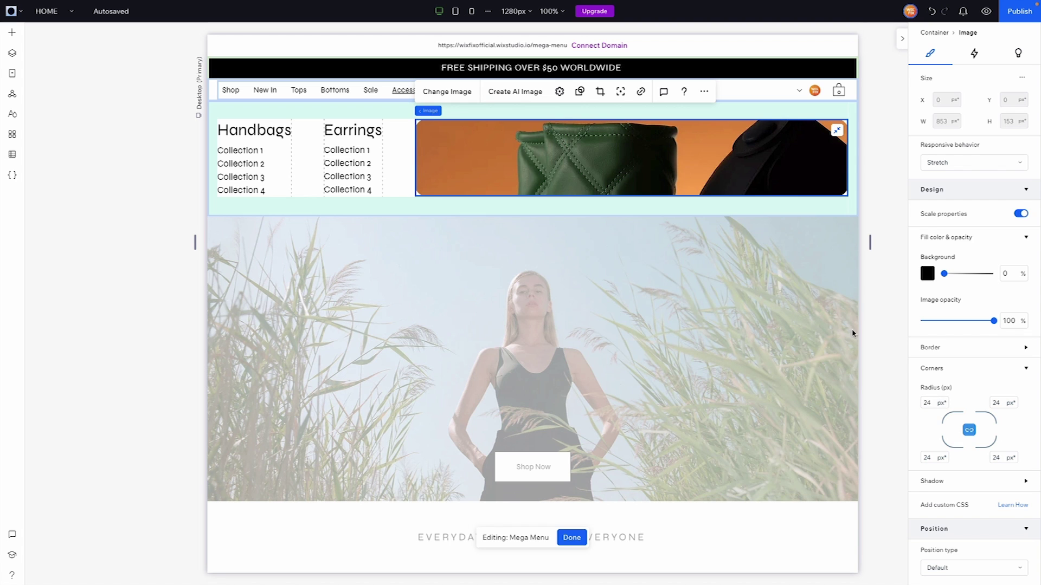
click(885, 280)
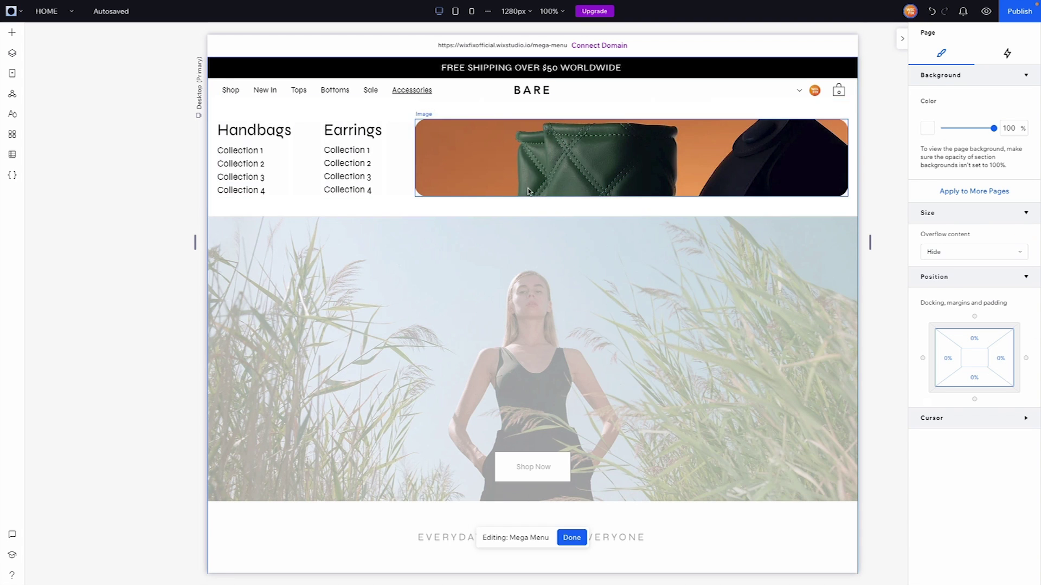
Step: Set the mega menu container's left padding to 3%
click(399, 152)
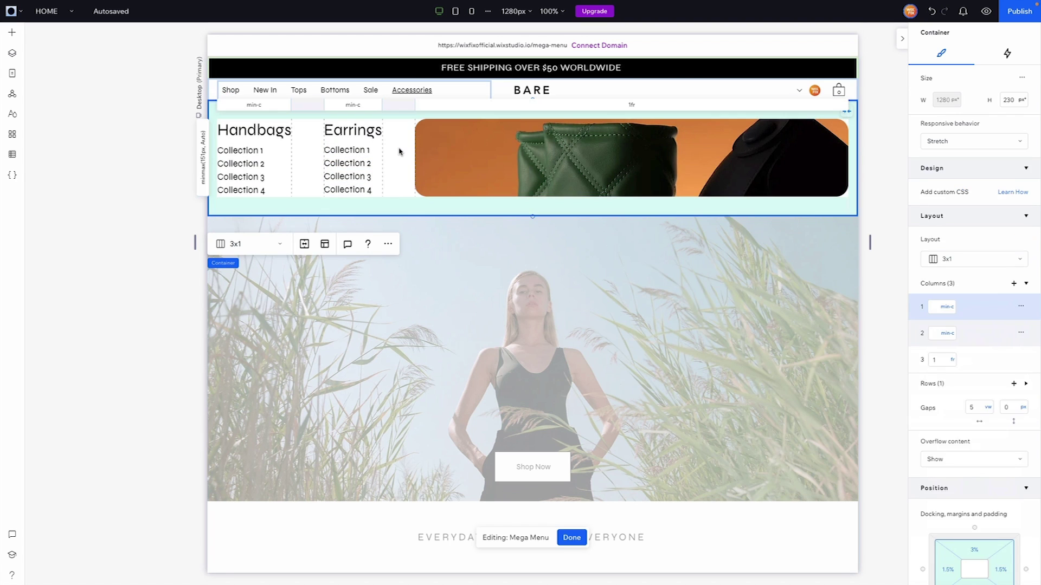
scroll(980, 403, down, 4)
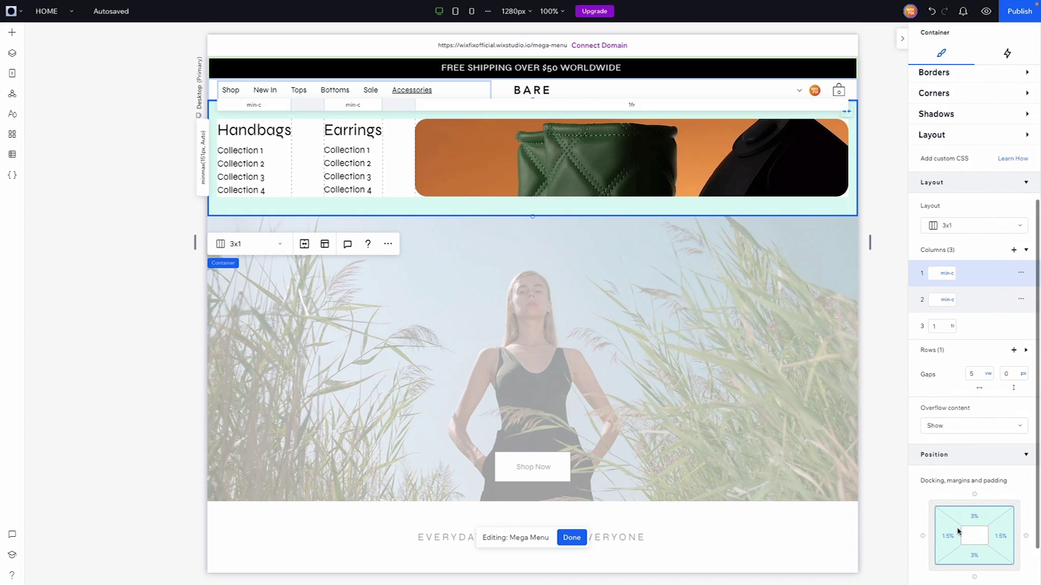
click(956, 538)
text(3)
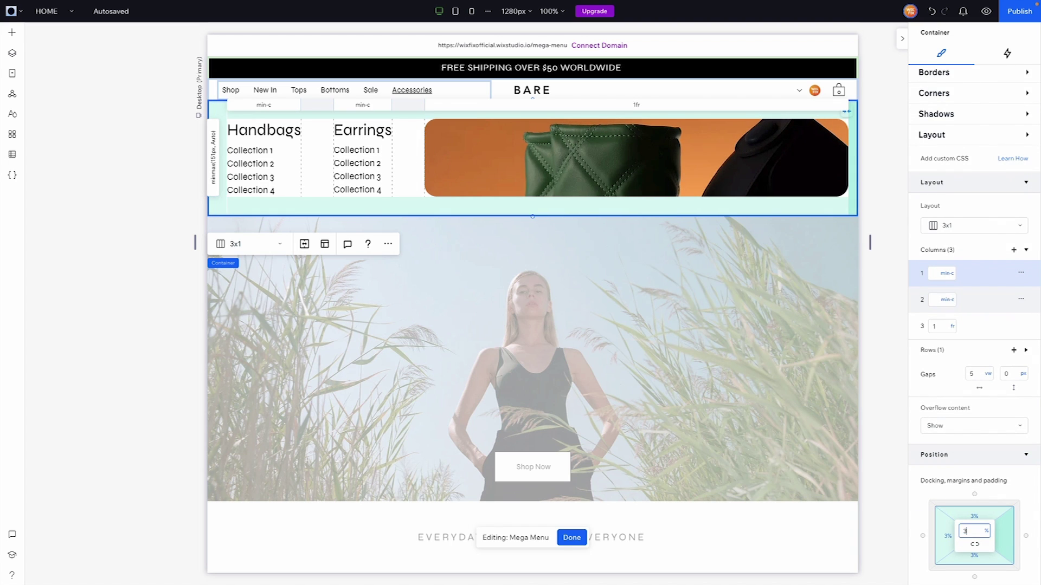
click(891, 354)
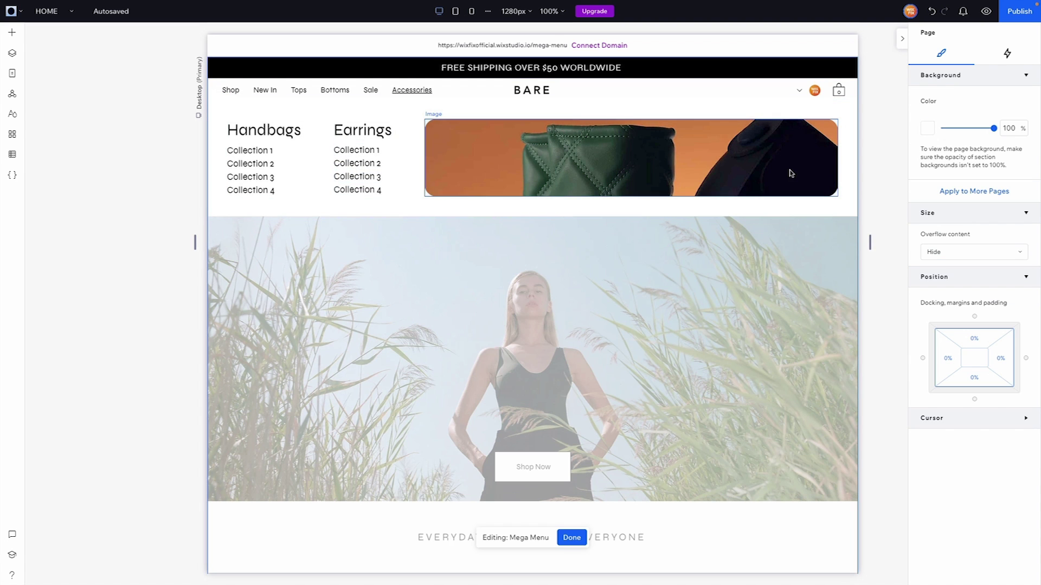
Step: Preview the site and check the Accessories mega menu at desktop and tablet widths
click(986, 12)
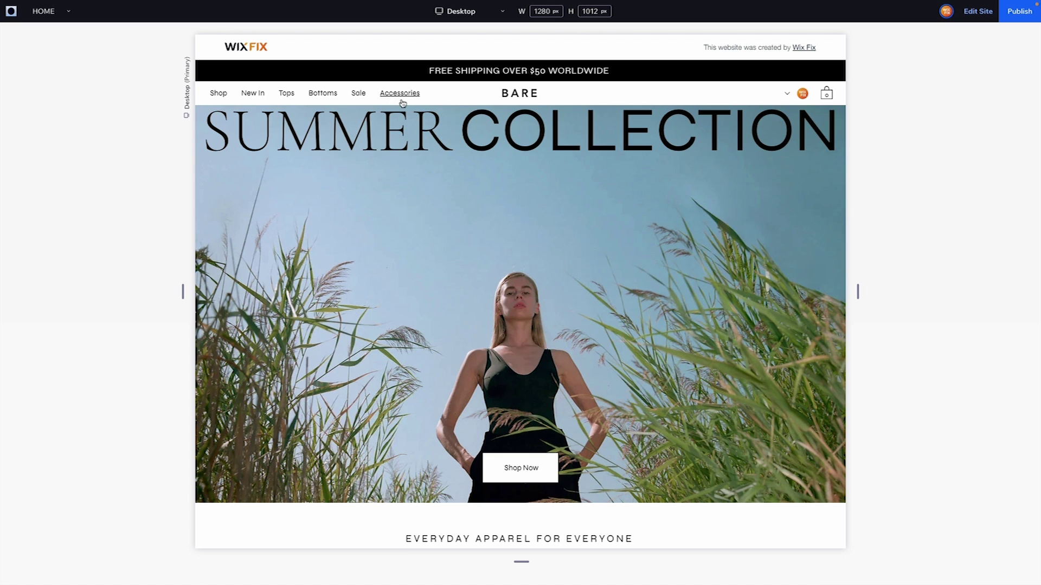
mouse_move(399, 96)
click(470, 10)
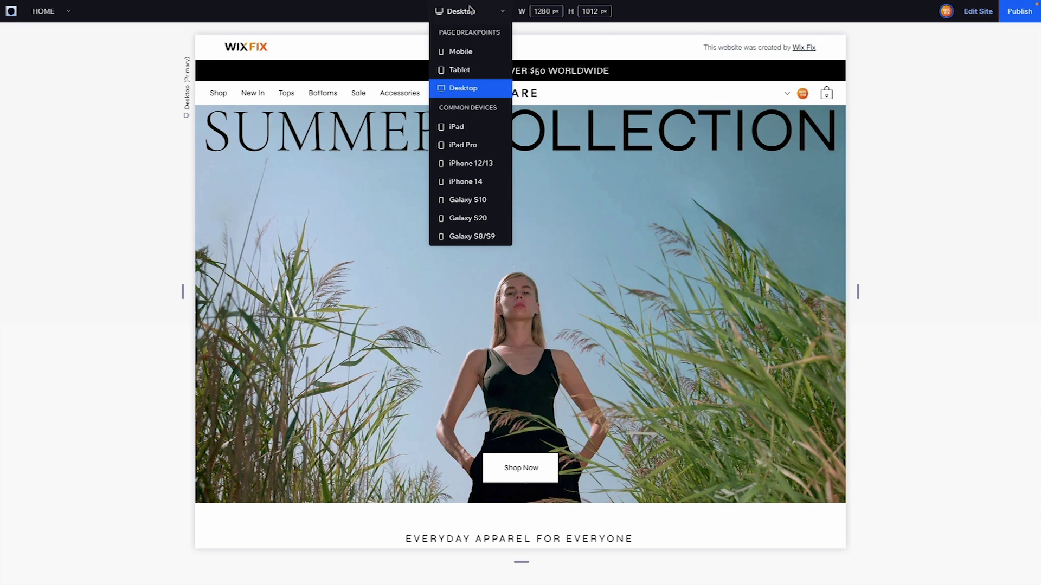
click(466, 69)
mouse_move(588, 100)
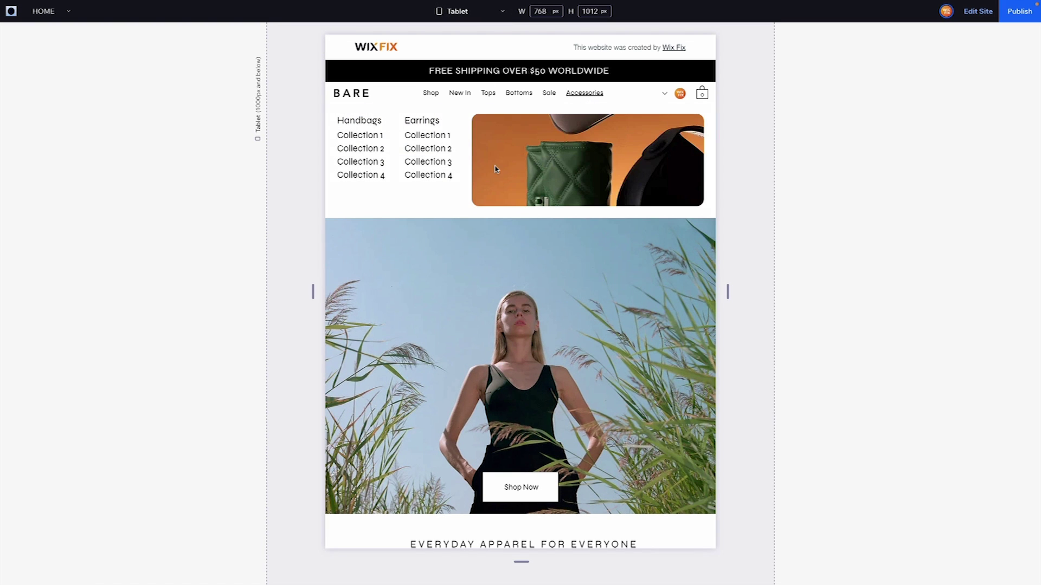
Step: Preview the site at mobile width and check the hamburger menu's items
click(464, 15)
click(464, 55)
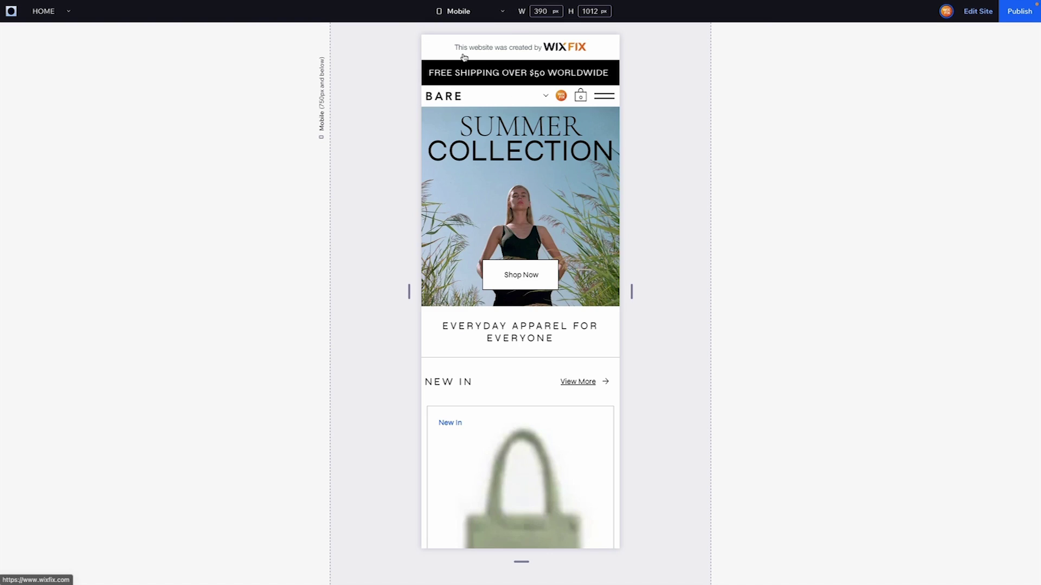
click(607, 96)
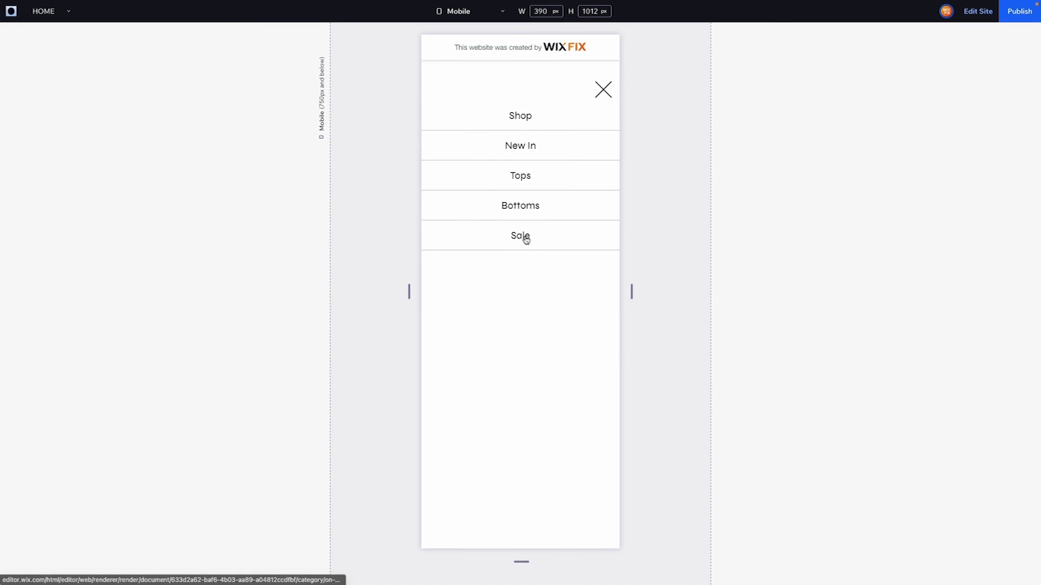
click(604, 89)
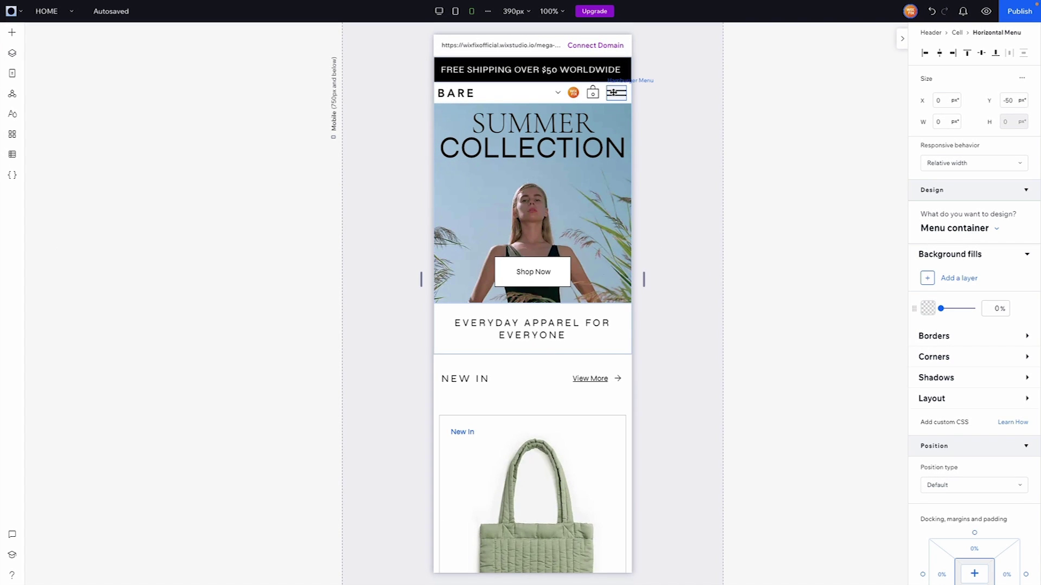
Step: Open the mobile menu overlay and review the Vertical Menu's items: Tops, Bottoms, Sale, Accessories
click(613, 92)
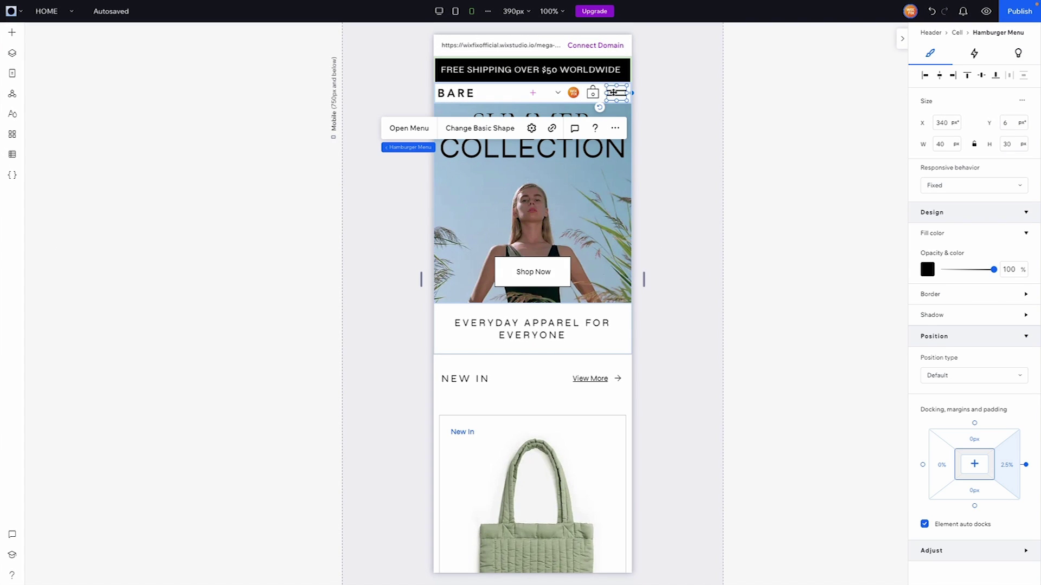
click(420, 129)
click(534, 151)
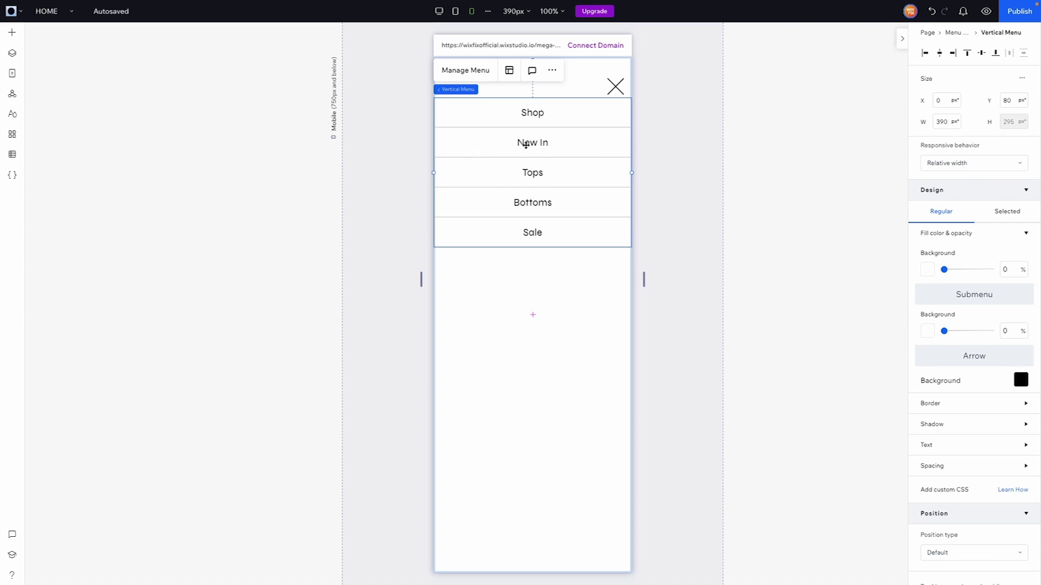
click(466, 70)
scroll(509, 234, down, 2)
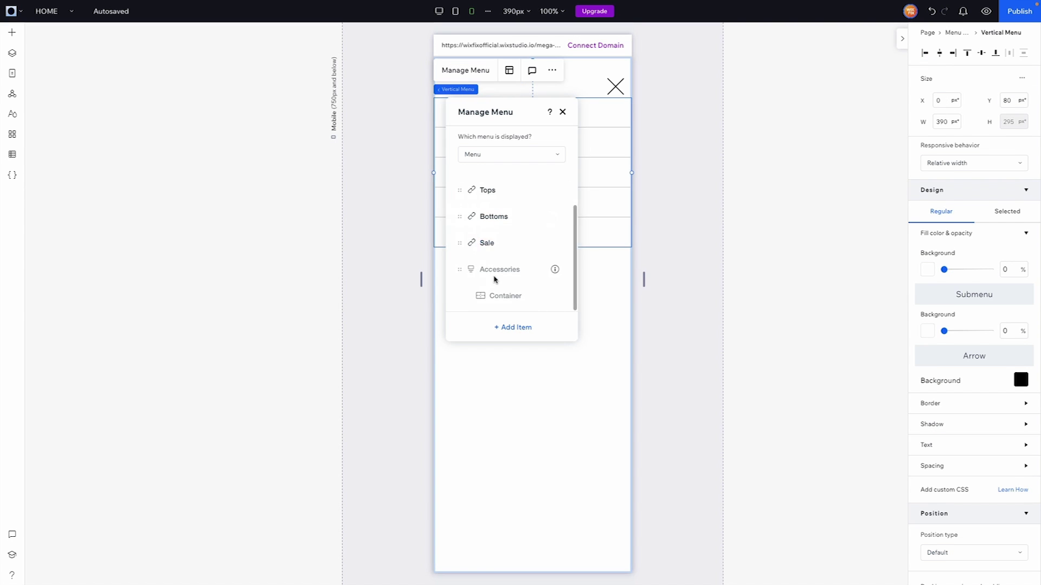
mouse_move(555, 273)
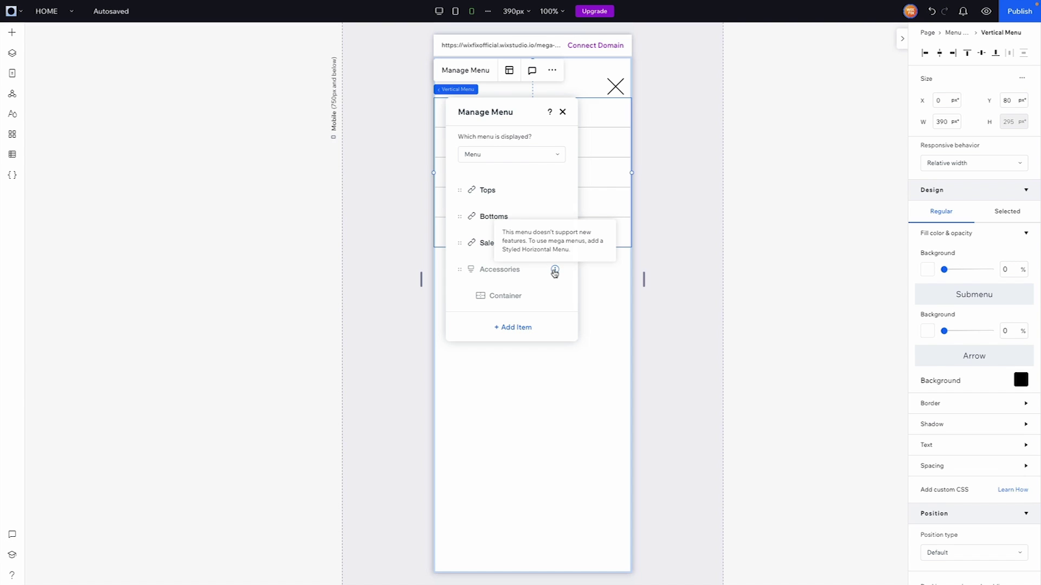
click(486, 157)
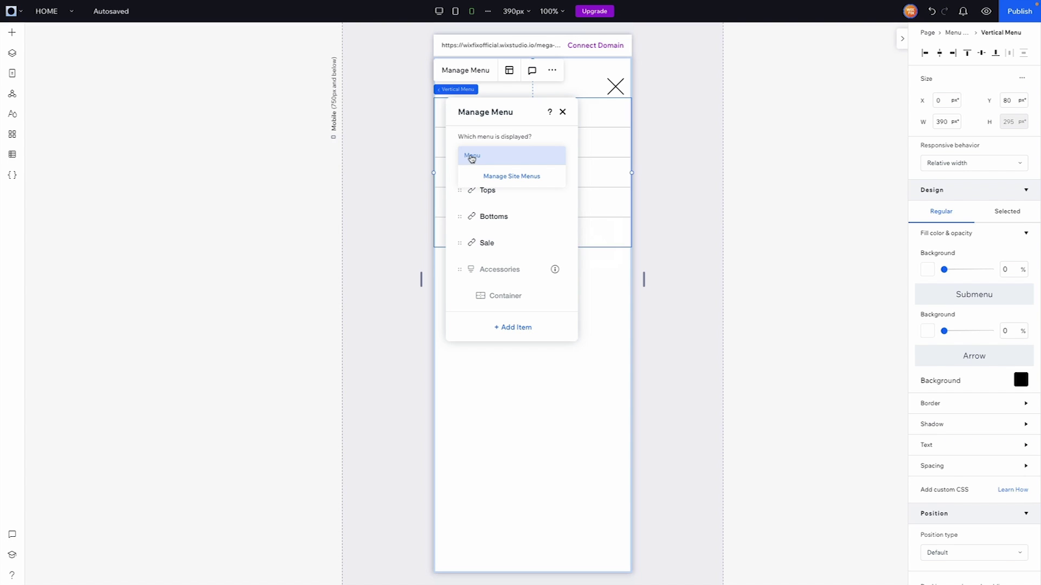
Step: Duplicate the site Menu as 'Menu (Mobile)' for the mobile vertical menu
click(499, 177)
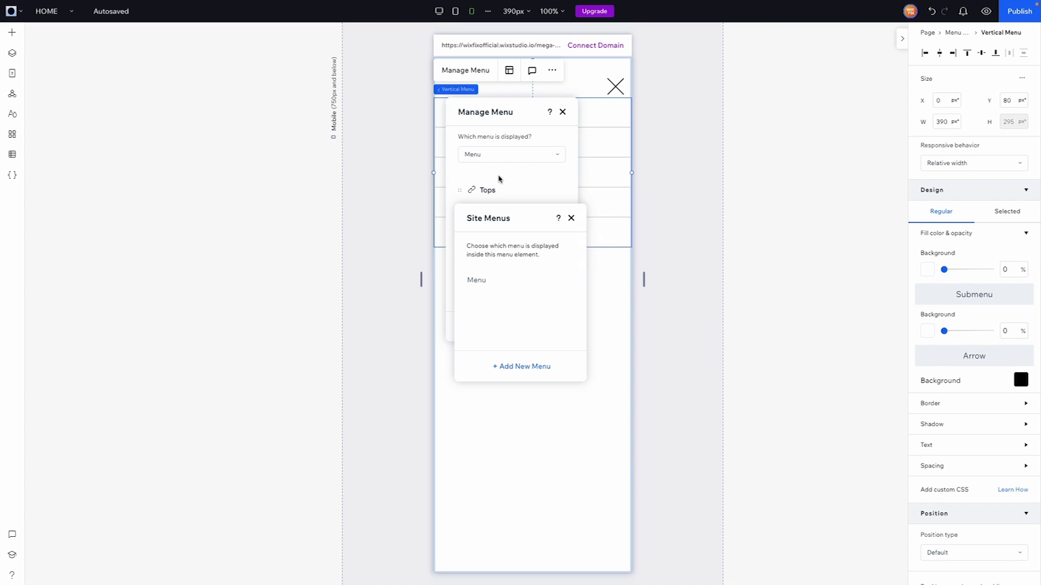
click(568, 282)
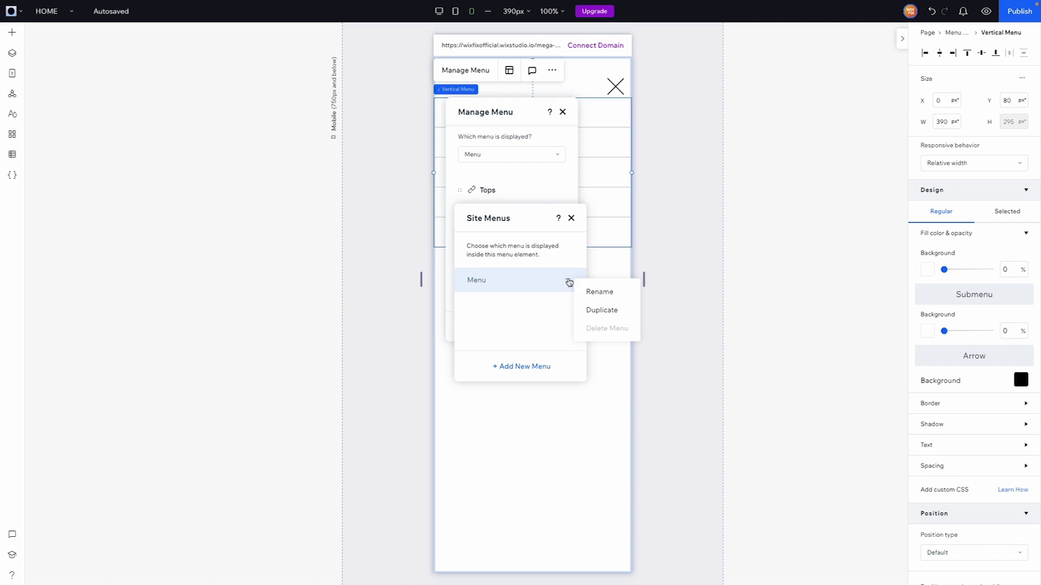
click(596, 310)
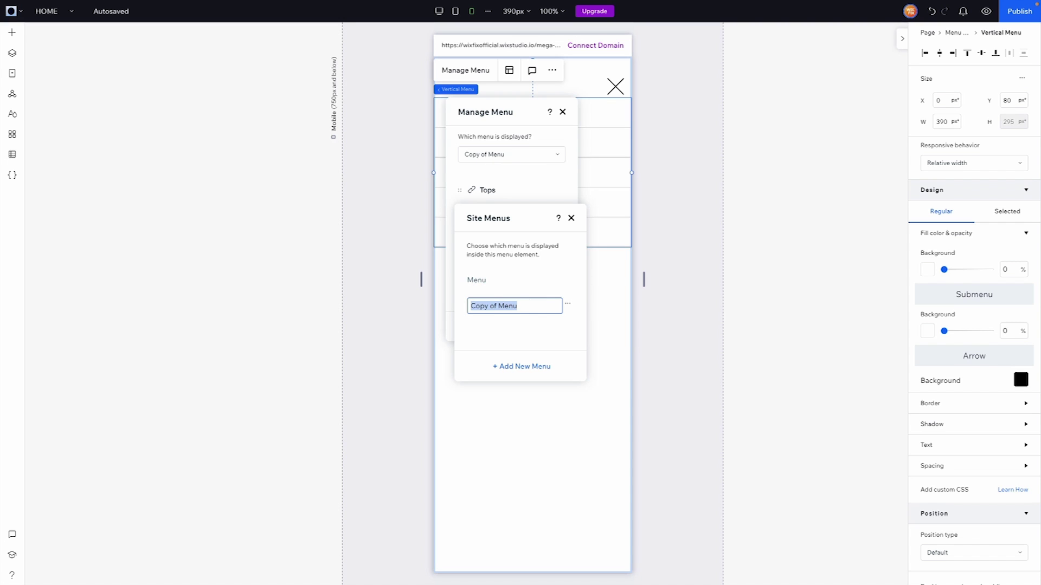
text(Menu (Mobile)
key(Return)
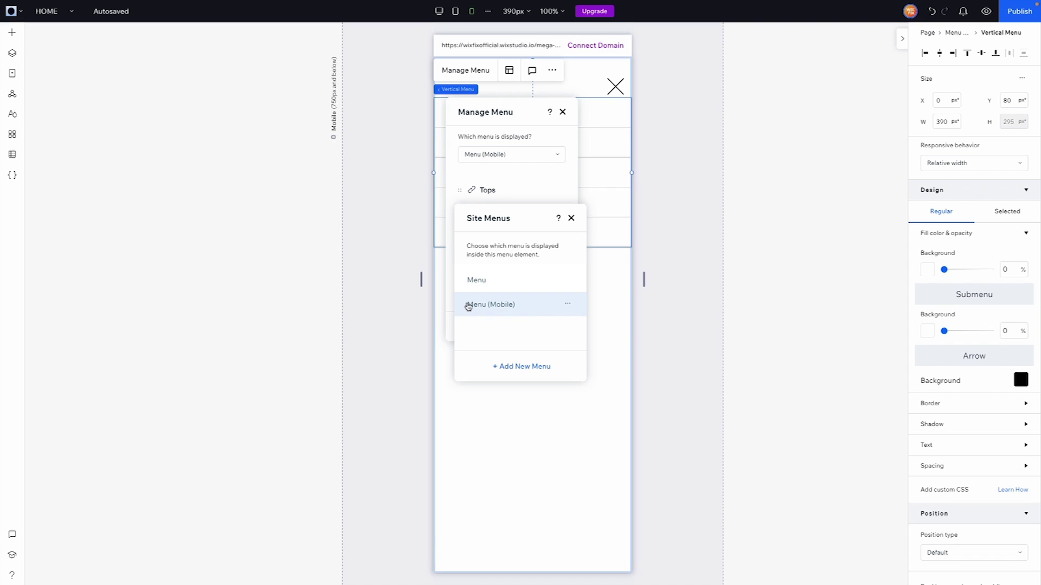
click(572, 217)
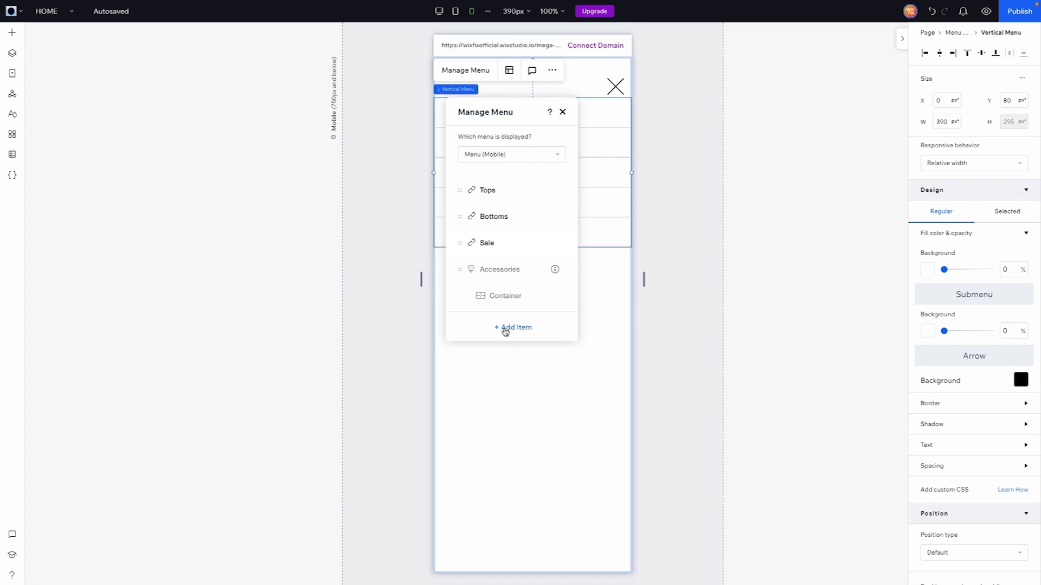
Step: Add an 'Accessories' link item to the ACCESSORIES category page in Menu (Mobile)
click(504, 328)
click(521, 358)
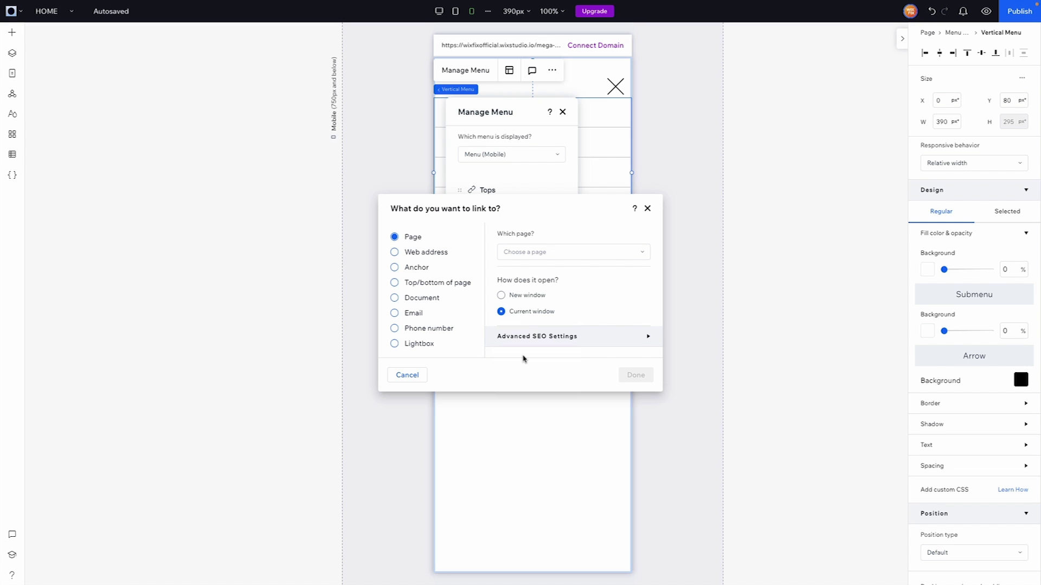
click(514, 253)
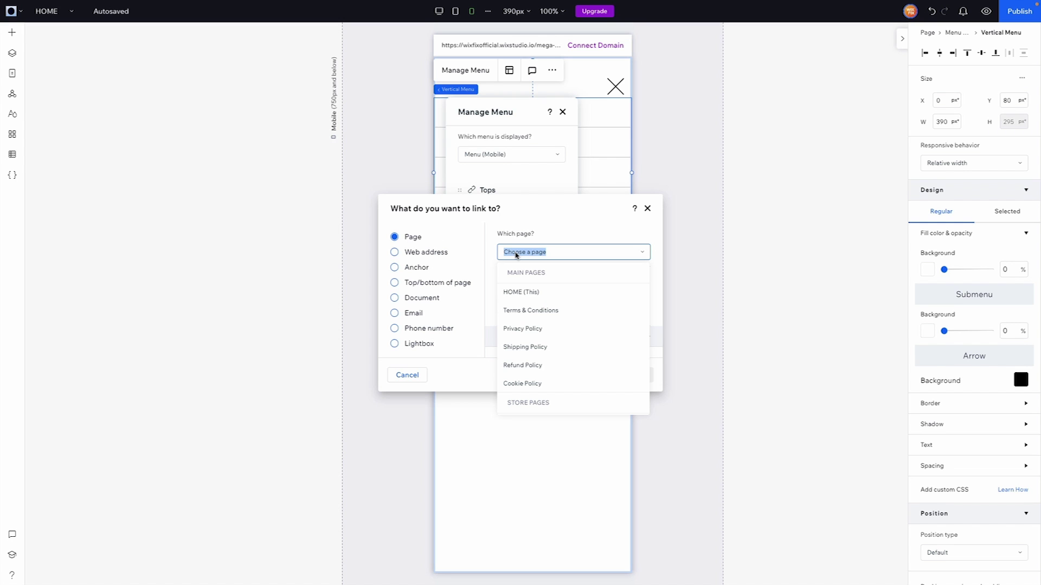
scroll(538, 329, down, 3)
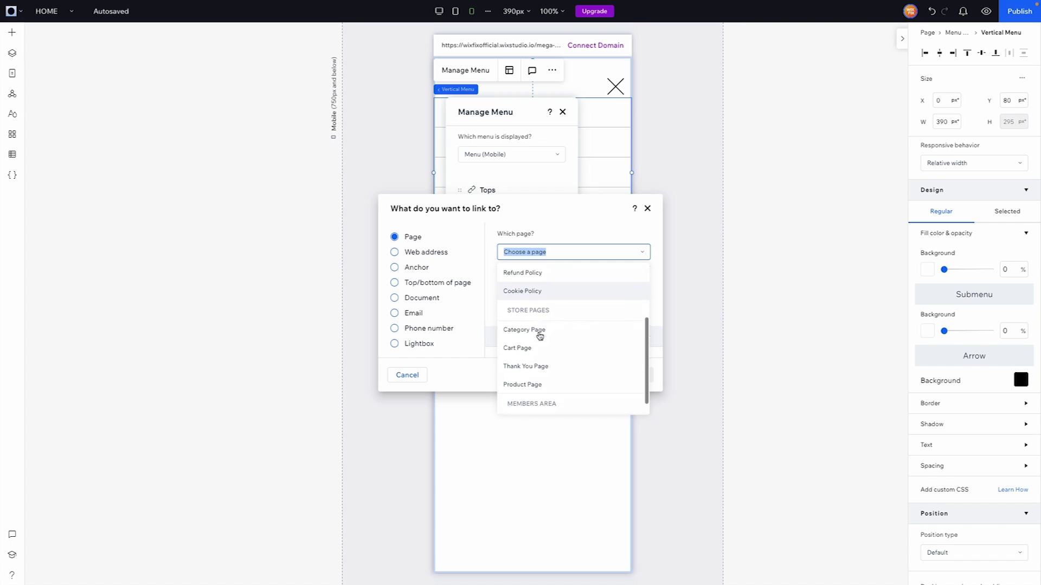
click(540, 331)
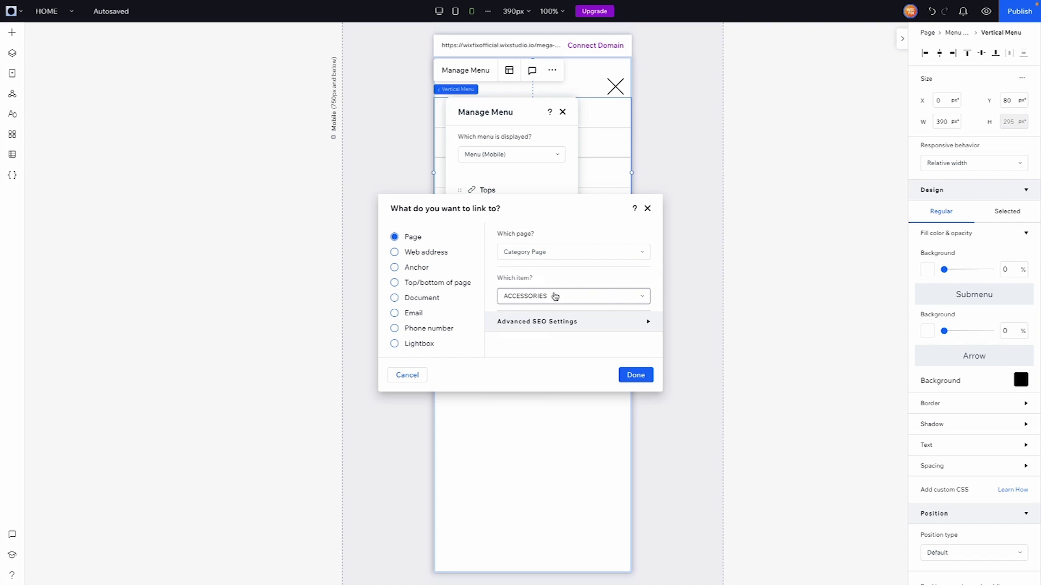
click(634, 374)
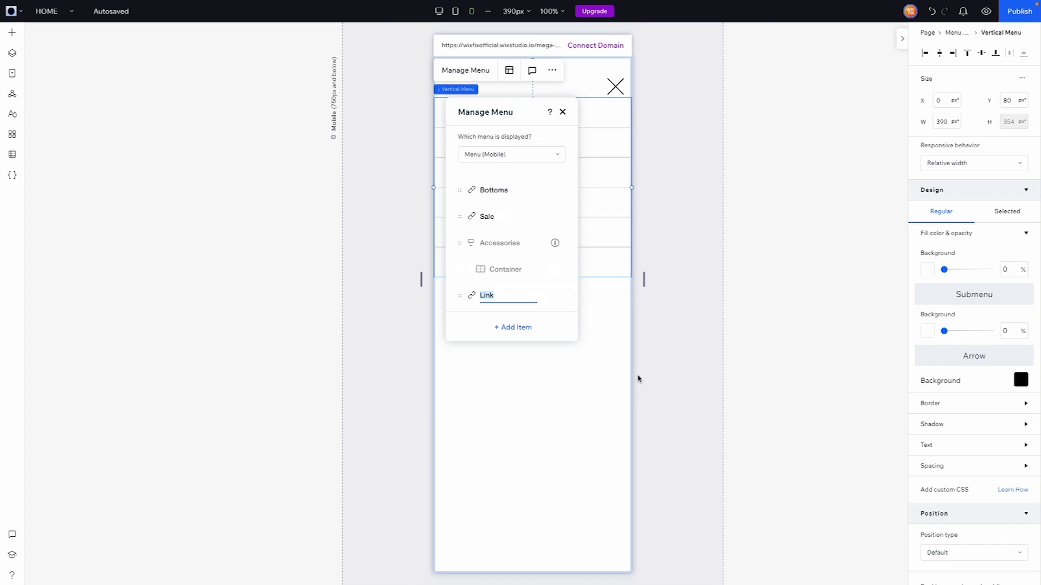
text(Accessor)
click(568, 342)
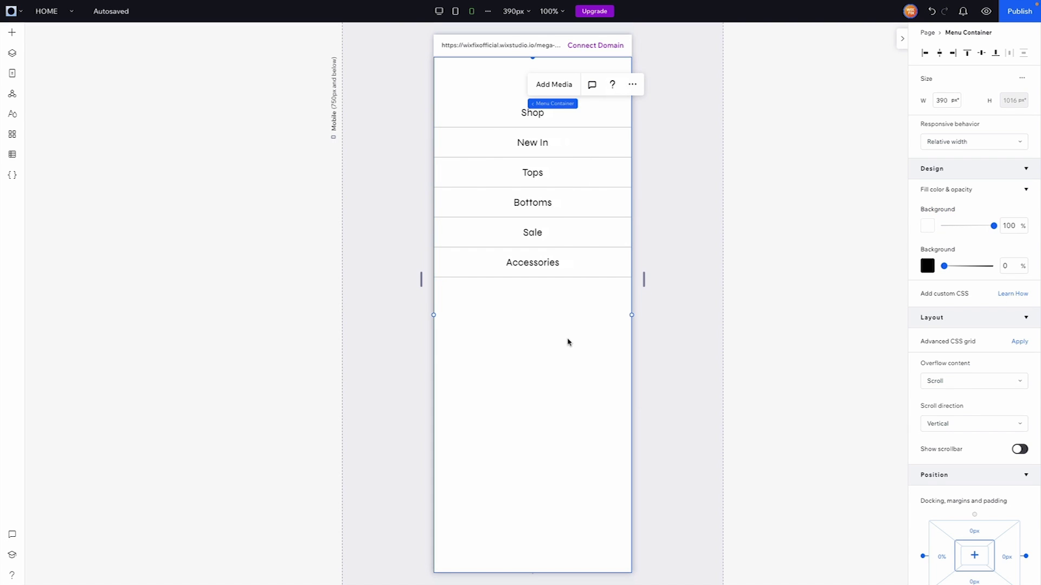